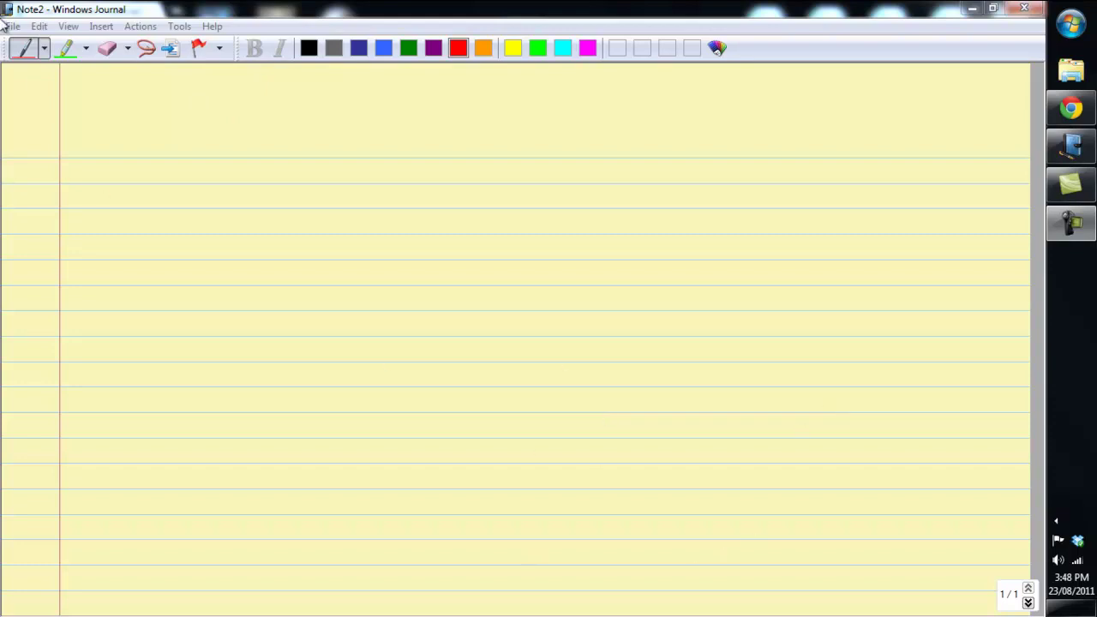
Handwrite the word "Hello" in red pen across the top of the blank note page
{"action": "left_click", "coordinate": [44, 49]}
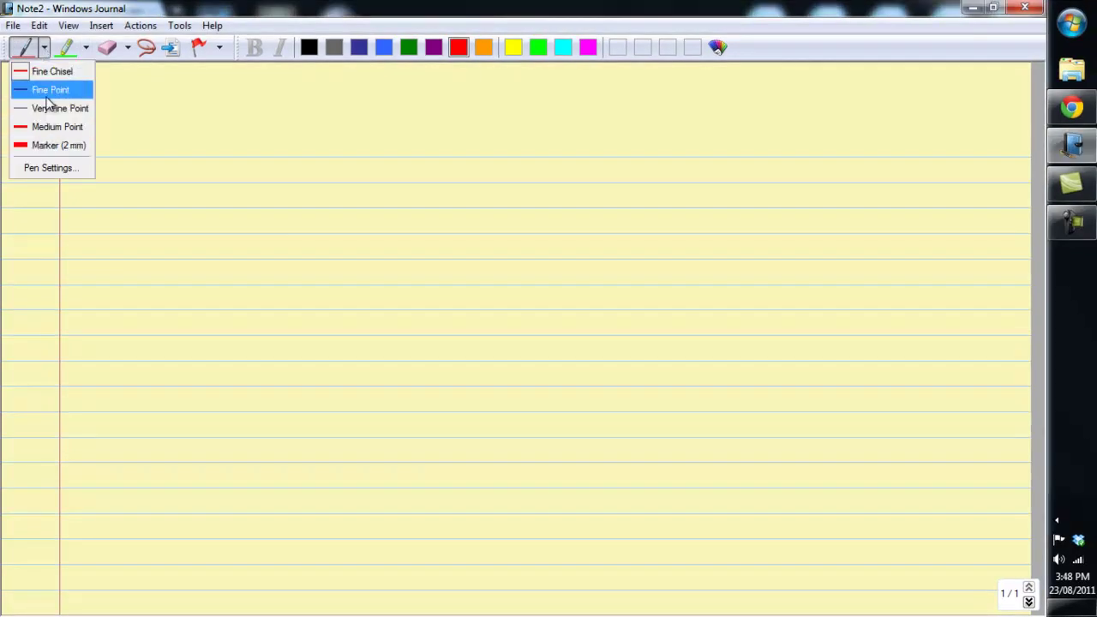
{"action": "left_click", "coordinate": [24, 44]}
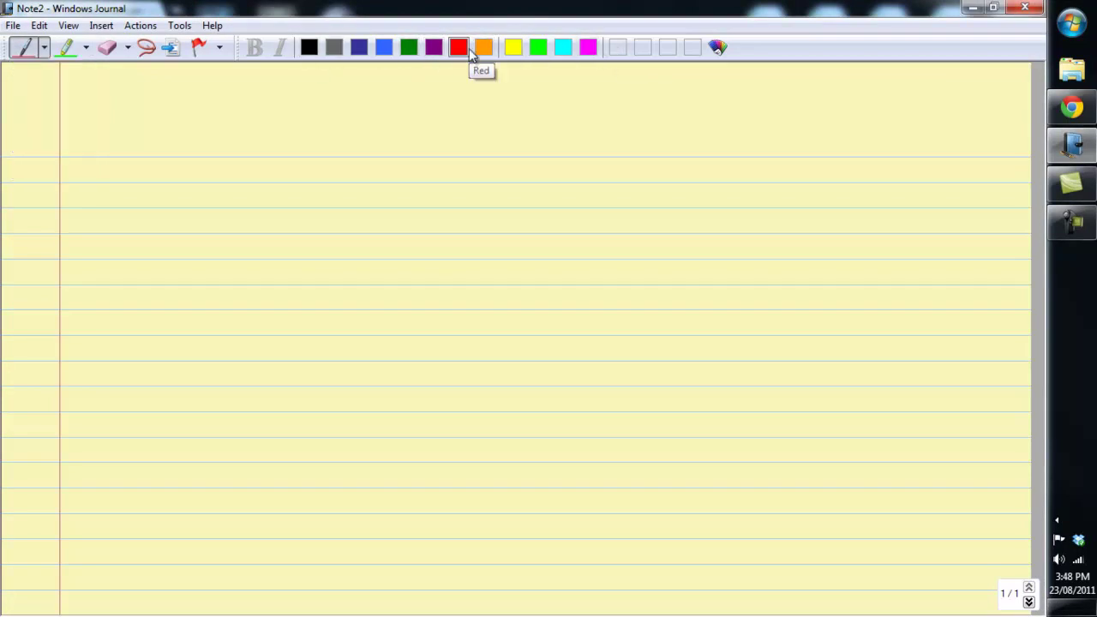
{"action": "left_click", "coordinate": [461, 52]}
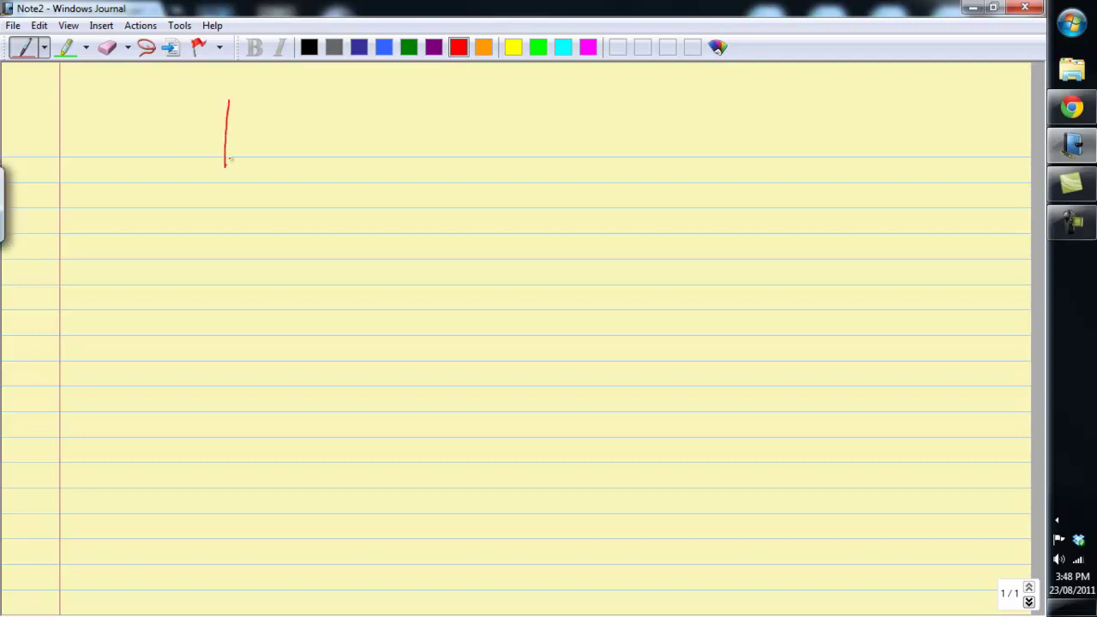
{"action": "left_click_drag", "start_coordinate": [272, 155], "coordinate": [304, 142]}
{"action": "left_click_drag", "start_coordinate": [345, 98], "coordinate": [346, 167]}
{"action": "left_click_drag", "start_coordinate": [378, 136], "coordinate": [367, 151]}
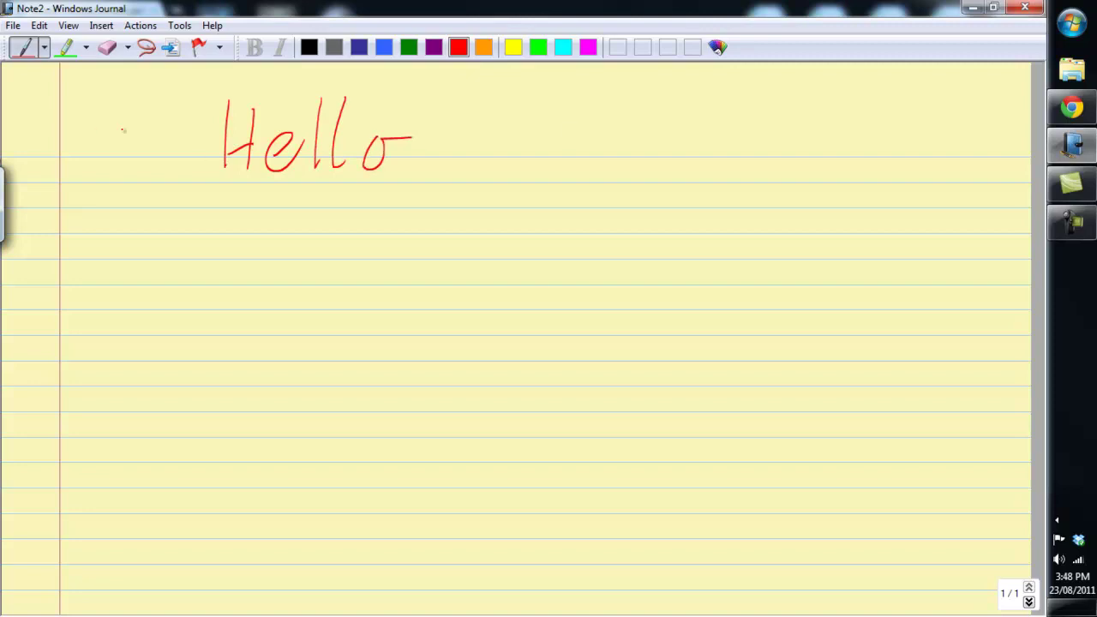
Open the note's page setup and examine the available paper sizes
{"action": "left_click", "coordinate": [40, 26]}
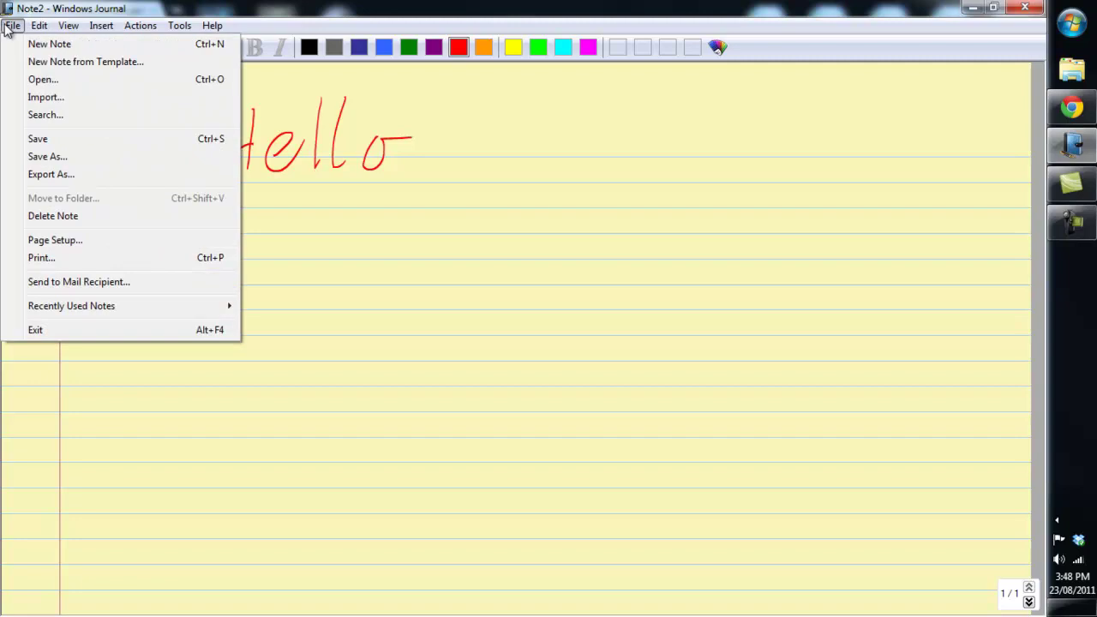
{"action": "left_click", "coordinate": [45, 239]}
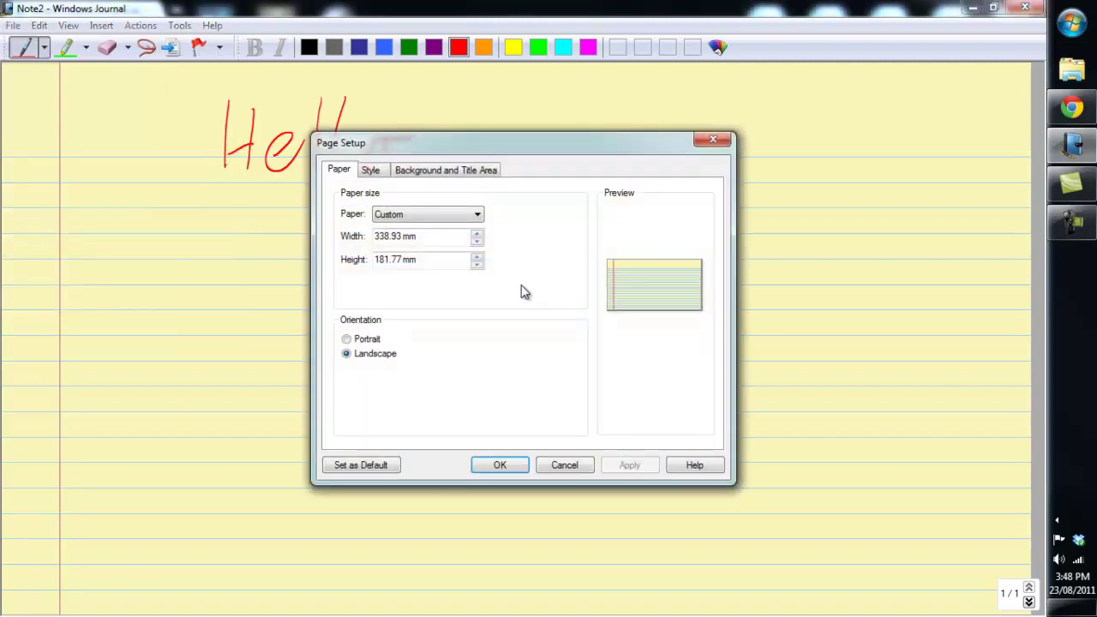
{"action": "left_click", "coordinate": [421, 219]}
{"action": "left_click", "coordinate": [570, 231]}
Try the Small grid and Blank line styles, look at the background options, and discard the page setup changes
{"action": "left_click", "coordinate": [370, 170]}
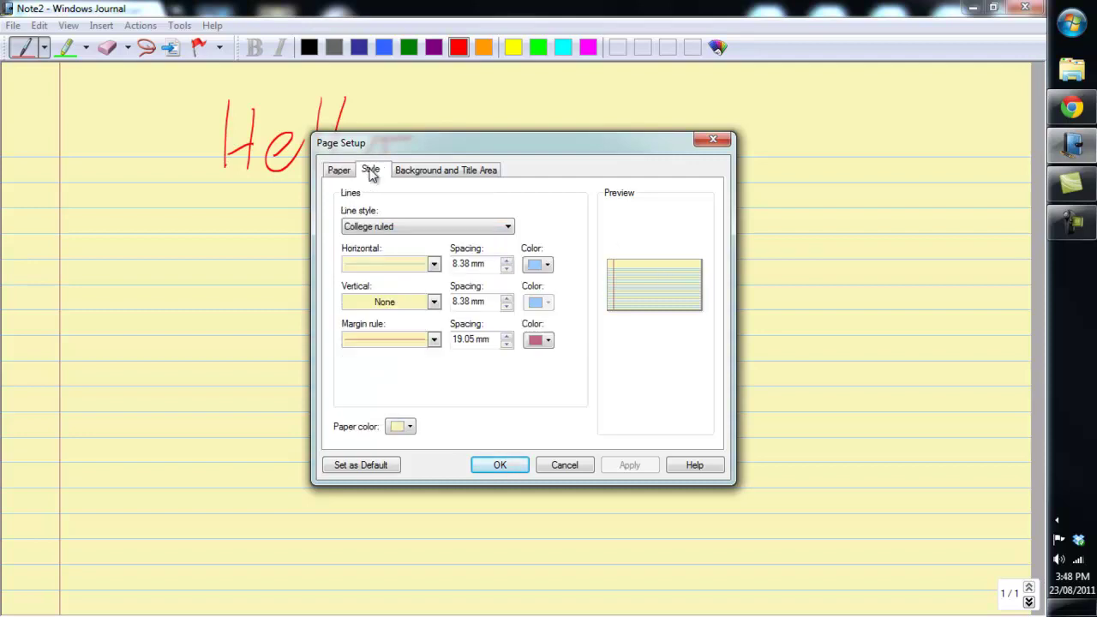
{"action": "left_click", "coordinate": [436, 228]}
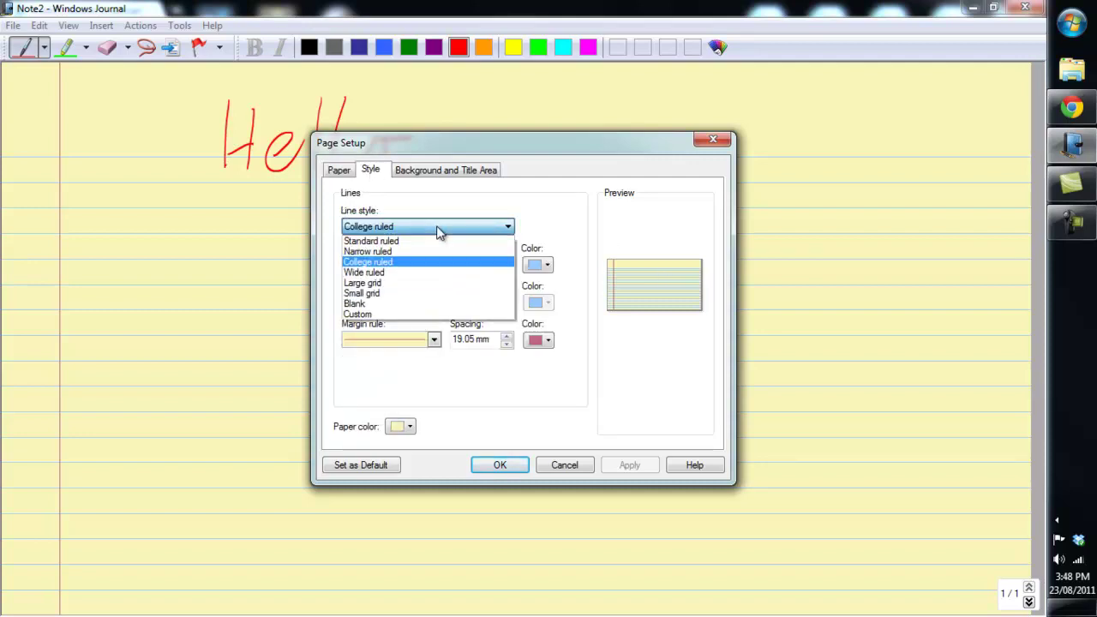
{"action": "left_click", "coordinate": [385, 296]}
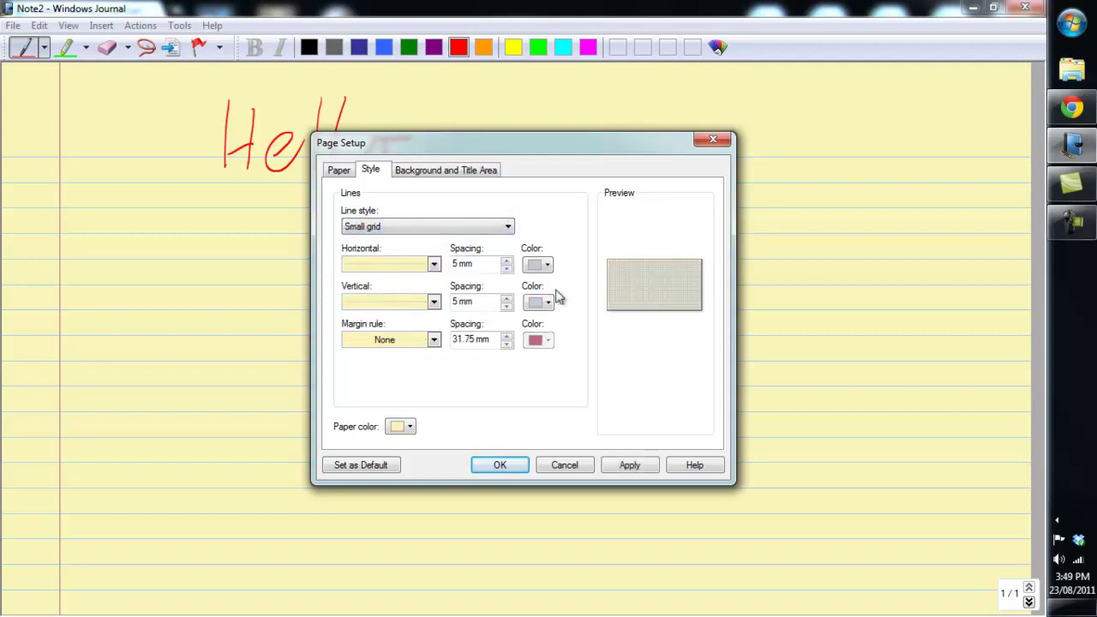
{"action": "left_click", "coordinate": [360, 228]}
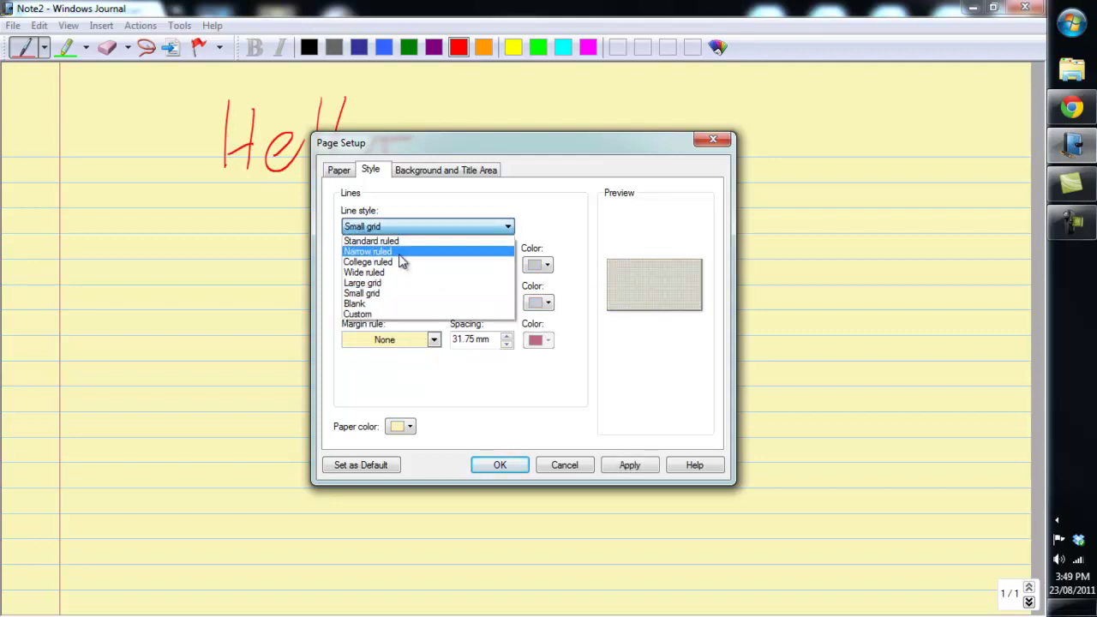
{"action": "left_click", "coordinate": [391, 304]}
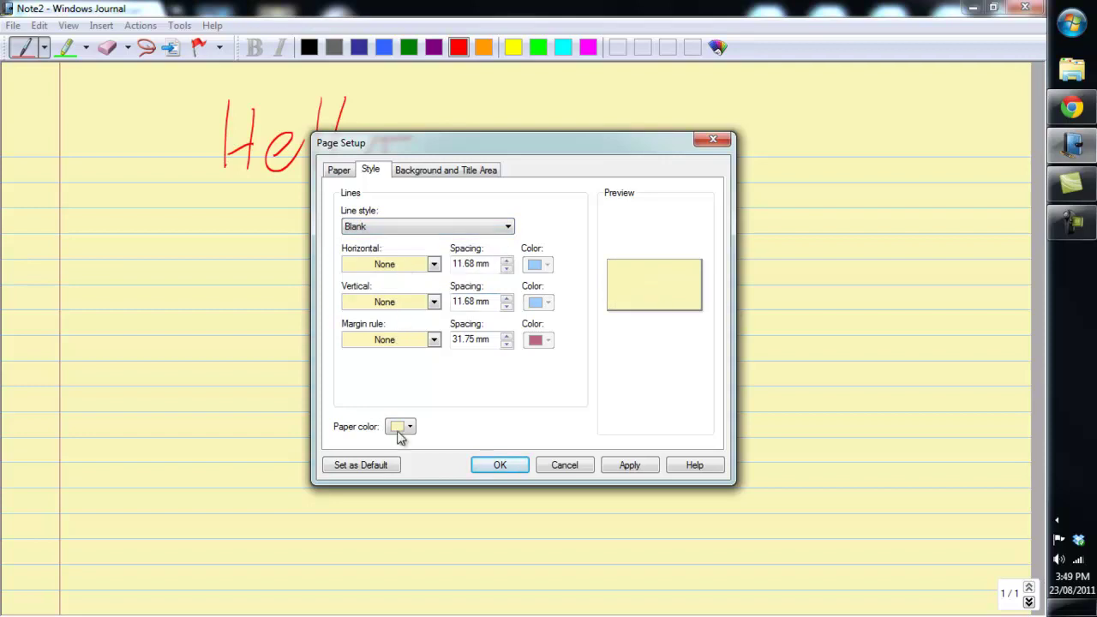
{"action": "left_click", "coordinate": [428, 170]}
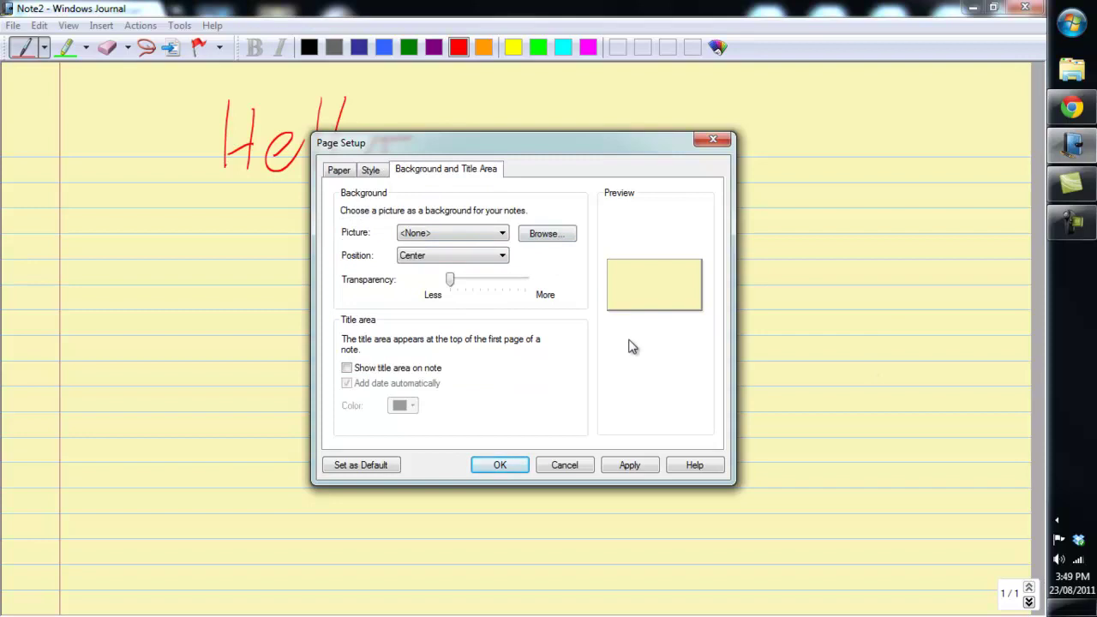
{"action": "left_click", "coordinate": [565, 465]}
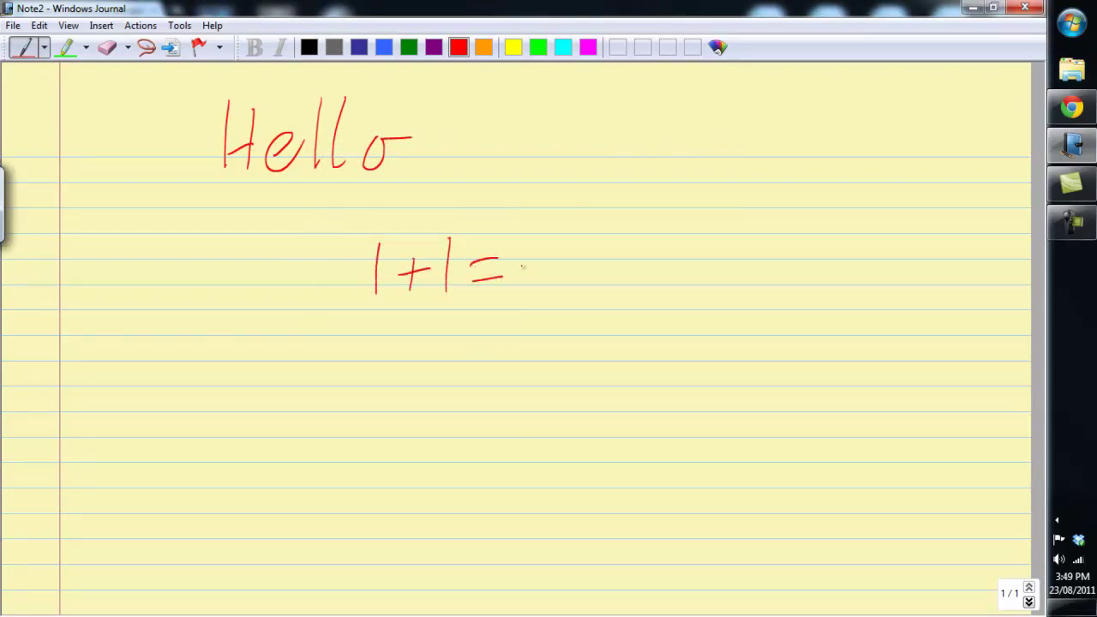
Handwrite the sum "1+1=2" in red pen below the word Hello
{"action": "left_click_drag", "start_coordinate": [545, 251], "coordinate": [557, 291]}
Insert the picture world map.jpg from My Pictures into the note
{"action": "left_click", "coordinate": [101, 26]}
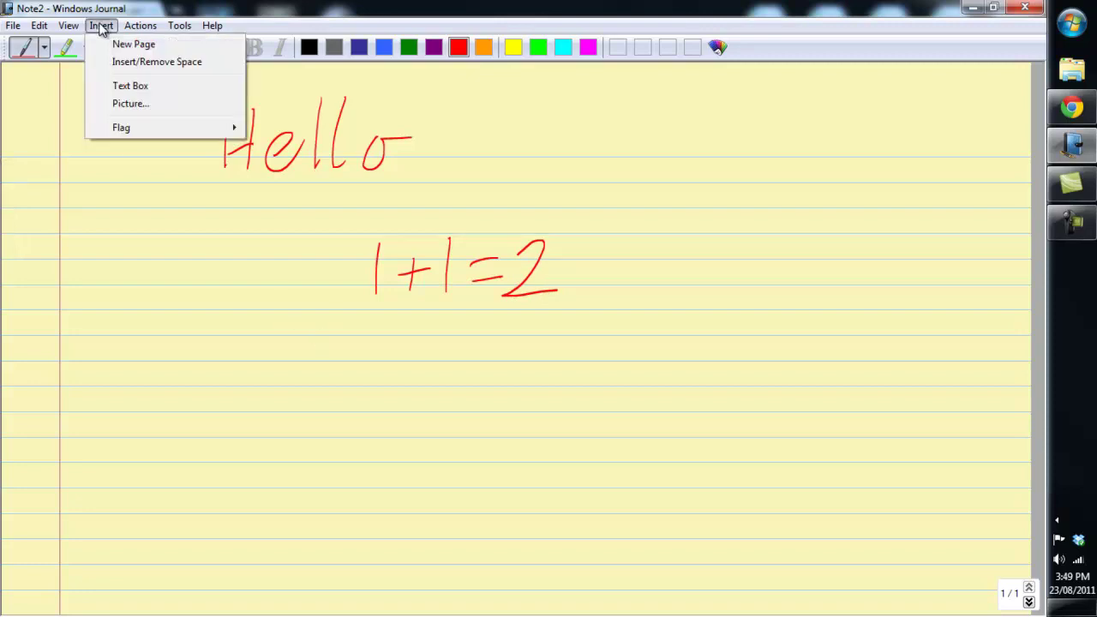
{"action": "left_click", "coordinate": [120, 105]}
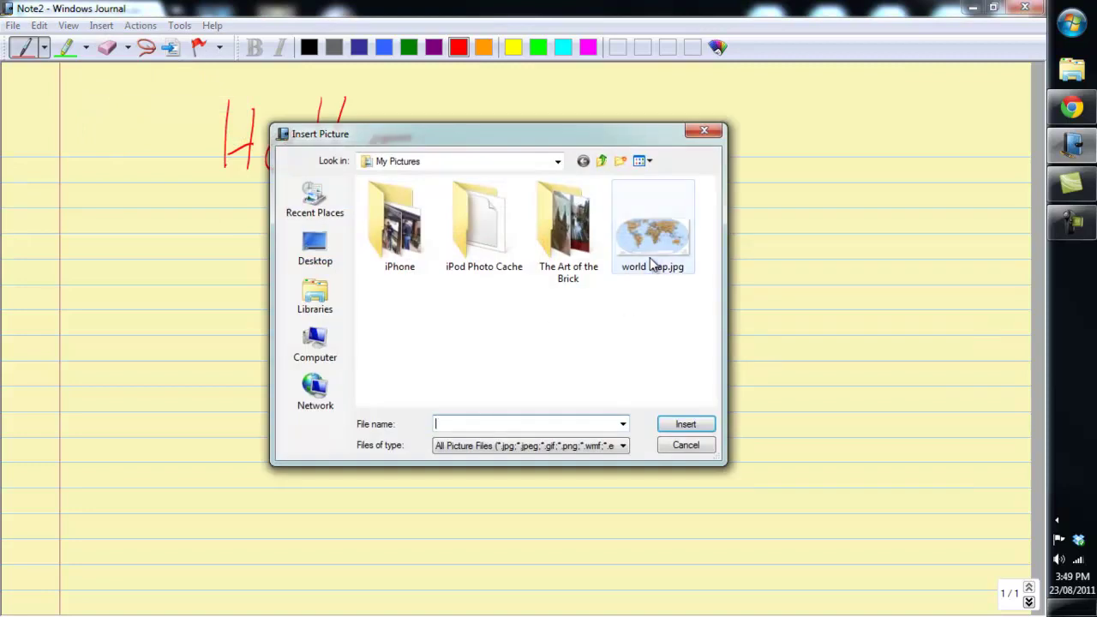
{"action": "double_click", "coordinate": [634, 242]}
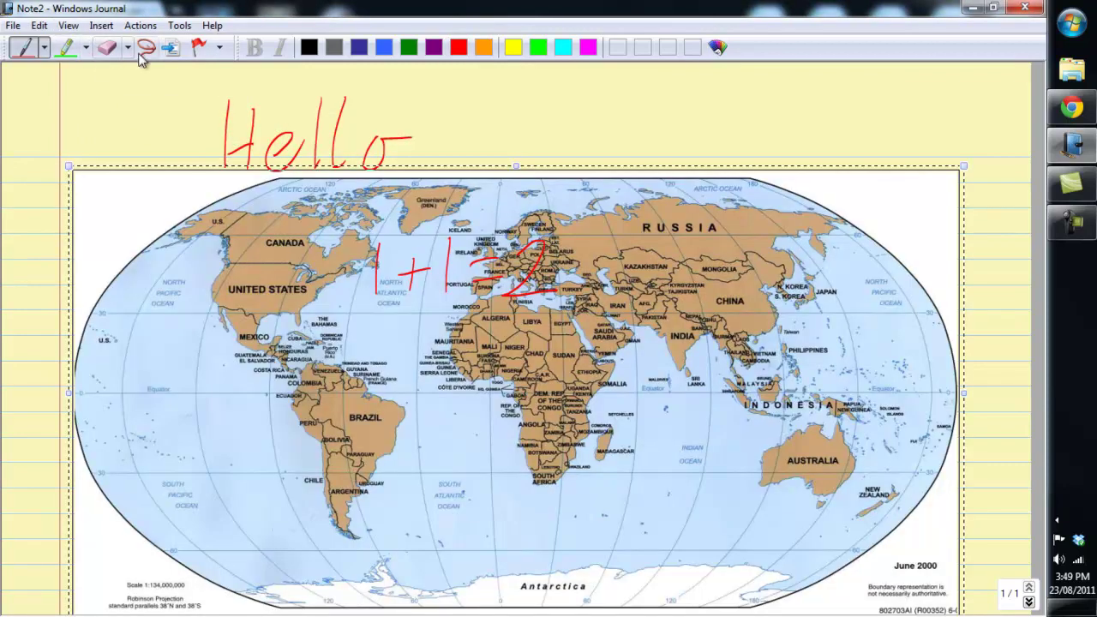
Lasso the handwritten "Hello" and "1+1=2" and delete them from the page
{"action": "left_click", "coordinate": [146, 48]}
{"action": "mouse_move", "coordinate": [214, 94]}
{"action": "left_mouse_down"}
{"action": "mouse_move", "coordinate": [684, 269]}
{"action": "mouse_move", "coordinate": [101, 145]}
{"action": "left_mouse_up"}
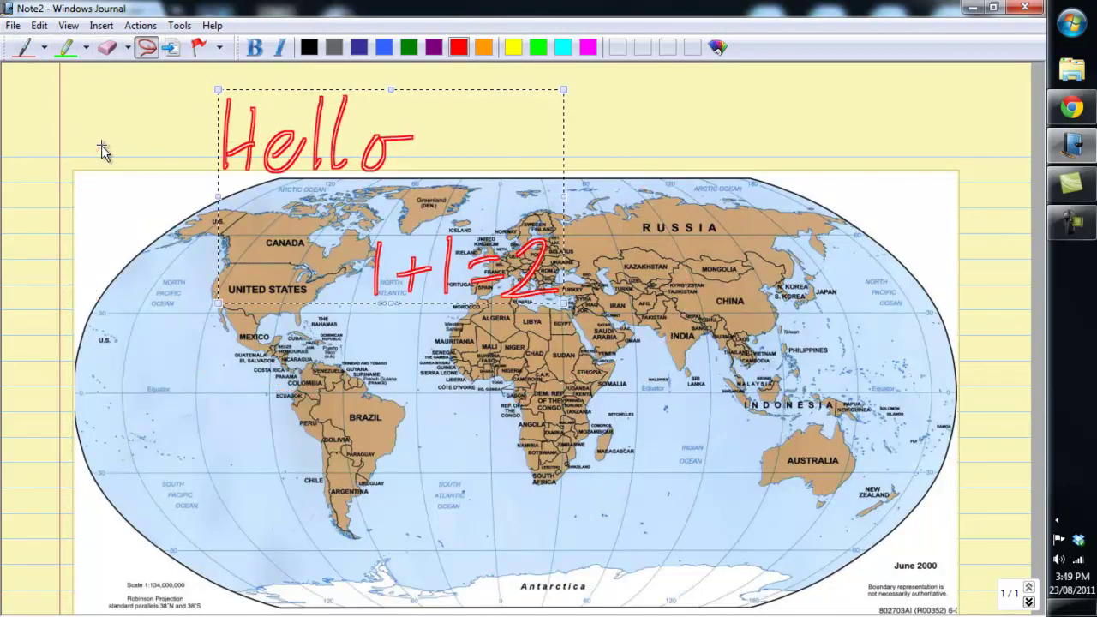
{"action": "key", "text": "Delete"}
Circle Australia, Brazil and Antarctica on the world map with the red pen
{"action": "left_click", "coordinate": [24, 47]}
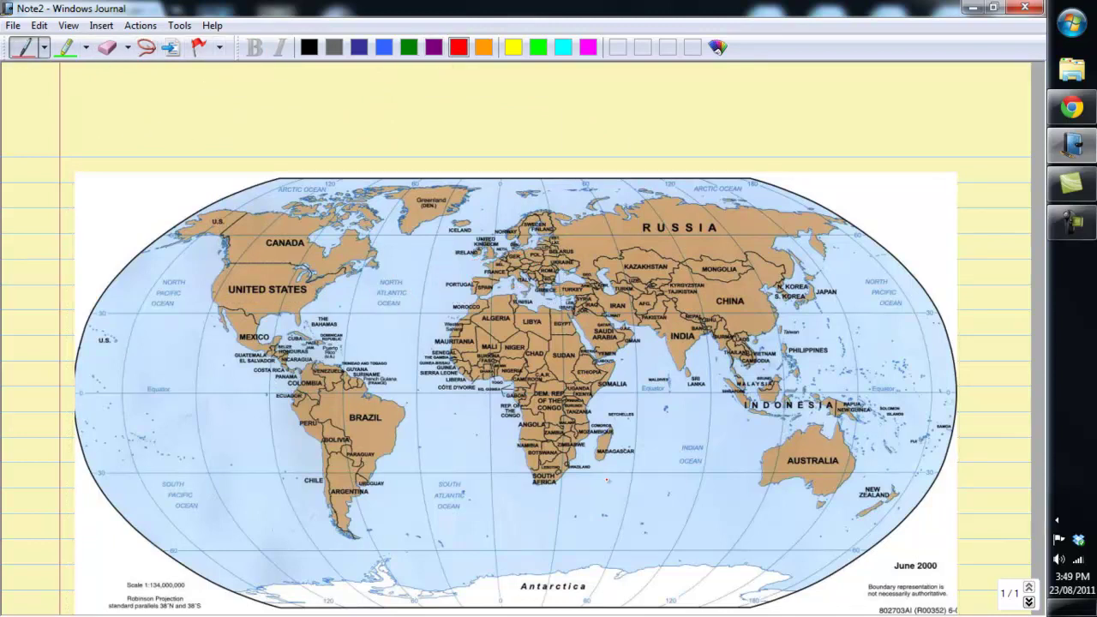
{"action": "mouse_move", "coordinate": [737, 420]}
{"action": "left_mouse_down"}
{"action": "mouse_move", "coordinate": [724, 463]}
{"action": "mouse_move", "coordinate": [840, 484]}
{"action": "mouse_move", "coordinate": [823, 445]}
{"action": "mouse_move", "coordinate": [800, 467]}
{"action": "left_mouse_up"}
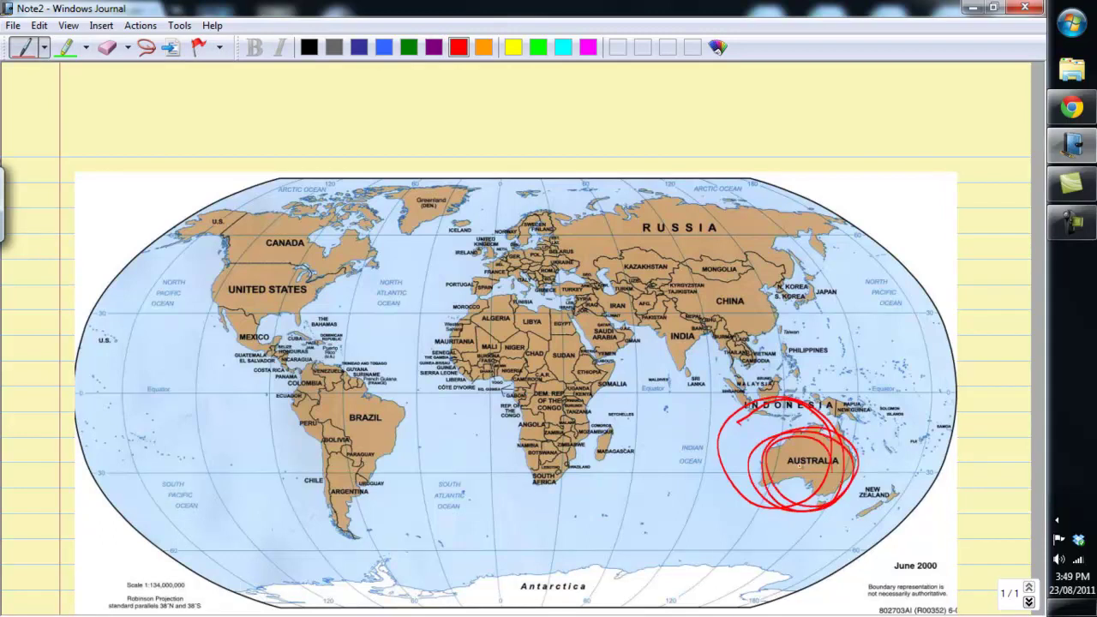
{"action": "mouse_move", "coordinate": [337, 402]}
{"action": "left_mouse_down"}
{"action": "mouse_move", "coordinate": [345, 463]}
{"action": "mouse_move", "coordinate": [329, 420]}
{"action": "mouse_move", "coordinate": [367, 397]}
{"action": "left_mouse_up"}
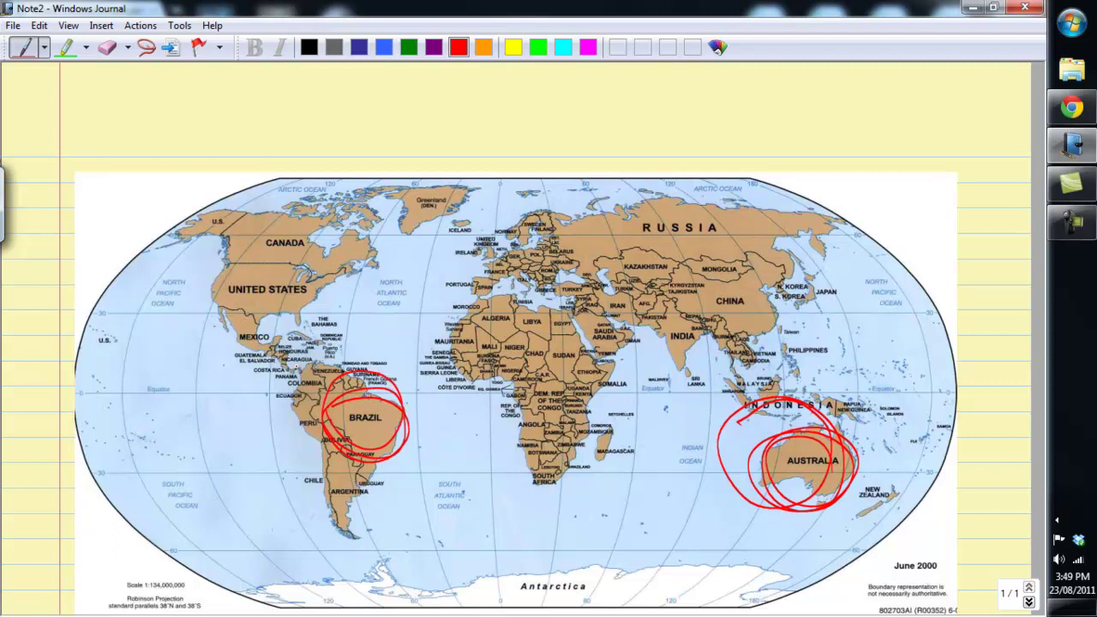
{"action": "mouse_move", "coordinate": [505, 515]}
{"action": "left_mouse_down"}
{"action": "mouse_move", "coordinate": [591, 591]}
{"action": "mouse_move", "coordinate": [480, 600]}
{"action": "mouse_move", "coordinate": [583, 600]}
{"action": "mouse_move", "coordinate": [527, 573]}
{"action": "left_mouse_up"}
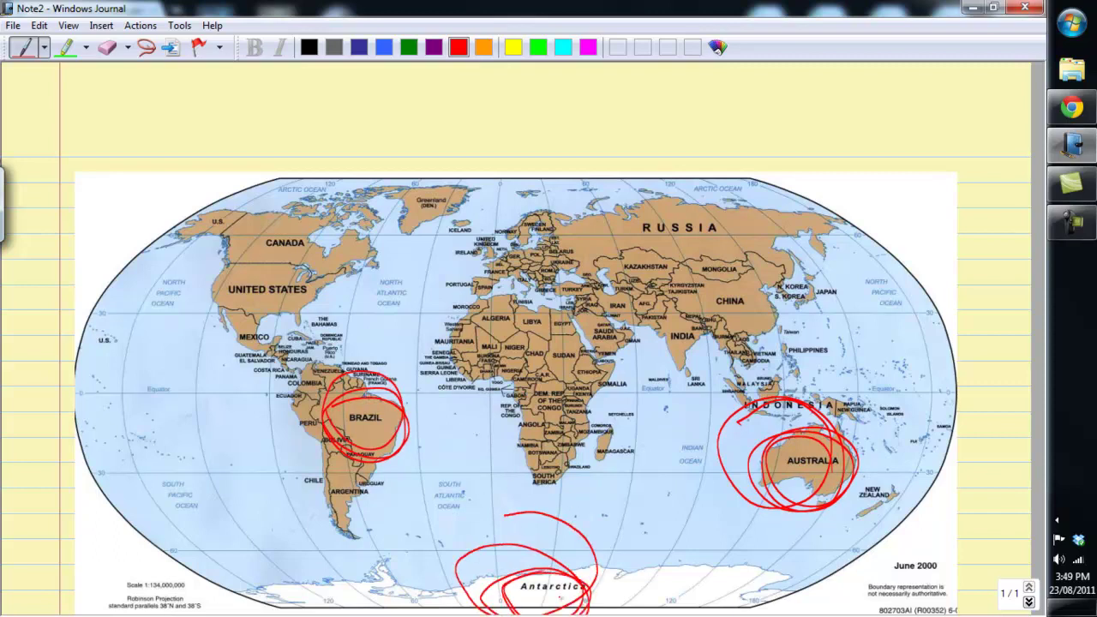
Highlight the Egypt, Sudan and Ethiopia area in green, Russia in yellow, and the ocean south of India in red, leaving the highlighter for the selection tool
{"action": "left_click", "coordinate": [65, 51]}
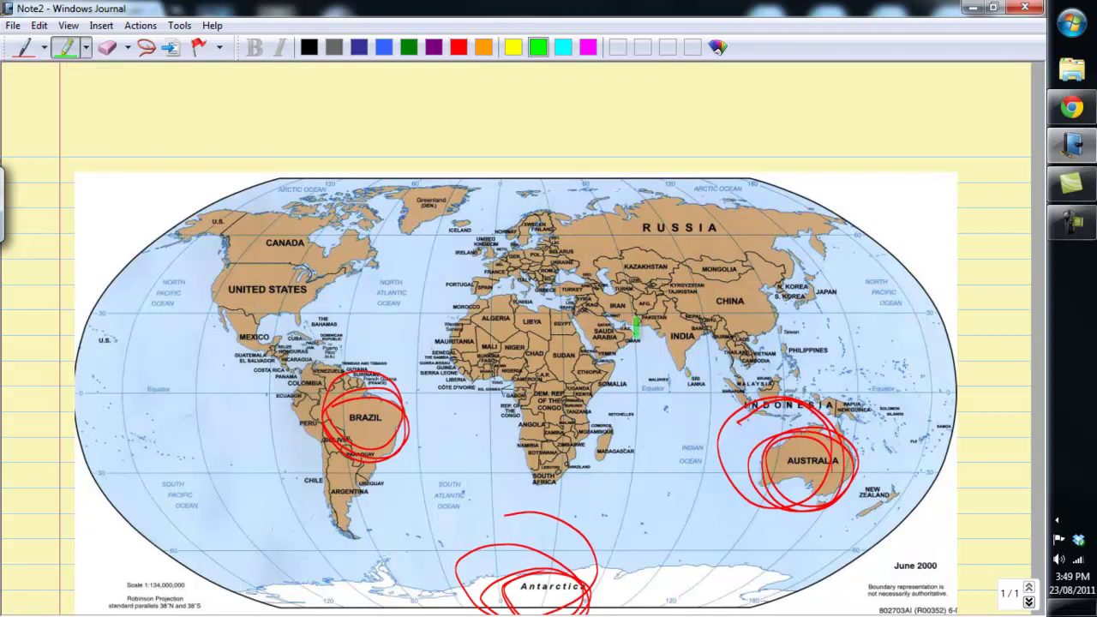
{"action": "mouse_move", "coordinate": [576, 326]}
{"action": "left_mouse_down"}
{"action": "mouse_move", "coordinate": [557, 338]}
{"action": "mouse_move", "coordinate": [579, 369]}
{"action": "mouse_move", "coordinate": [604, 370]}
{"action": "mouse_move", "coordinate": [567, 377]}
{"action": "mouse_move", "coordinate": [579, 338]}
{"action": "left_mouse_up"}
{"action": "left_click", "coordinate": [513, 46]}
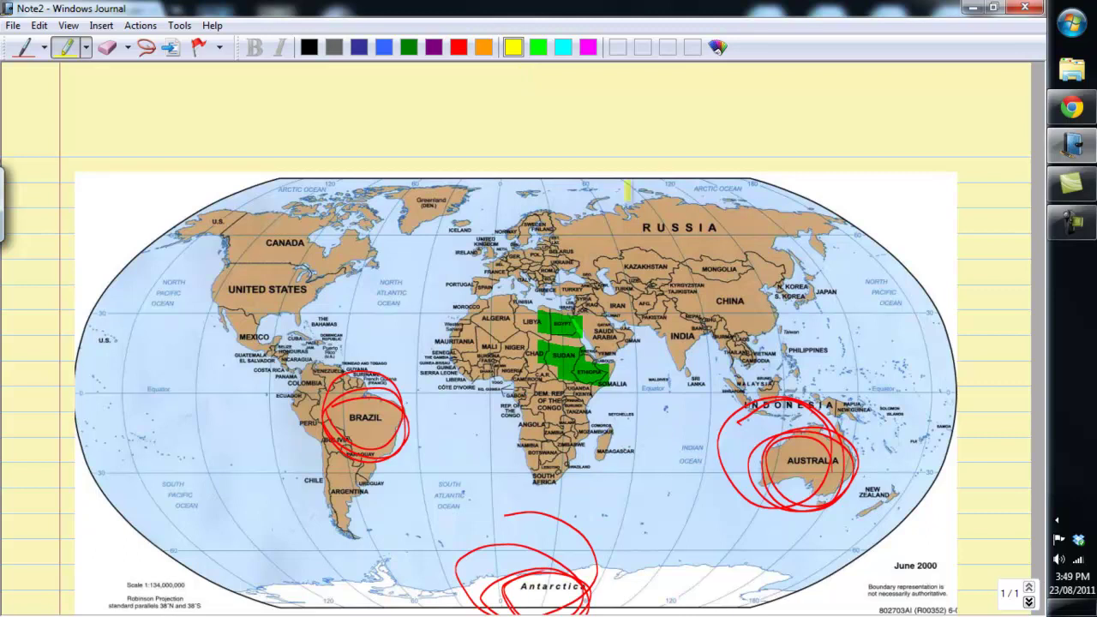
{"action": "mouse_move", "coordinate": [718, 227]}
{"action": "left_mouse_down"}
{"action": "mouse_move", "coordinate": [648, 225]}
{"action": "mouse_move", "coordinate": [733, 225]}
{"action": "mouse_move", "coordinate": [654, 238]}
{"action": "left_mouse_up"}
{"action": "left_click", "coordinate": [459, 47]}
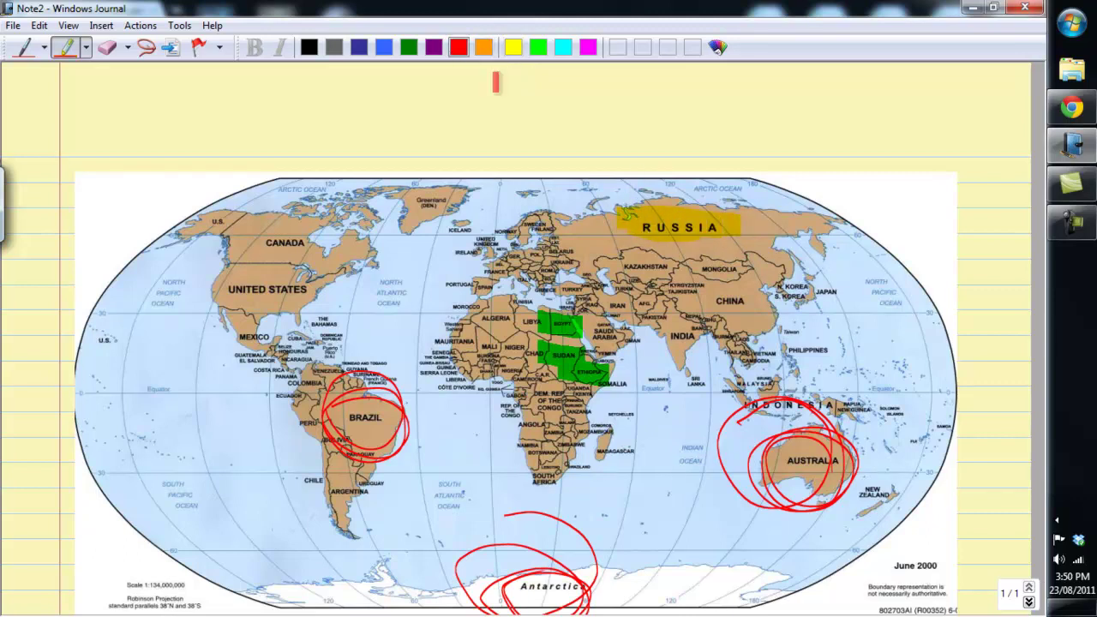
{"action": "mouse_move", "coordinate": [639, 415]}
{"action": "left_mouse_down"}
{"action": "mouse_move", "coordinate": [641, 395]}
{"action": "mouse_move", "coordinate": [720, 356]}
{"action": "mouse_move", "coordinate": [675, 399]}
{"action": "mouse_move", "coordinate": [642, 374]}
{"action": "mouse_move", "coordinate": [653, 387]}
{"action": "mouse_move", "coordinate": [626, 385]}
{"action": "mouse_move", "coordinate": [638, 376]}
{"action": "mouse_move", "coordinate": [664, 397]}
{"action": "left_mouse_up"}
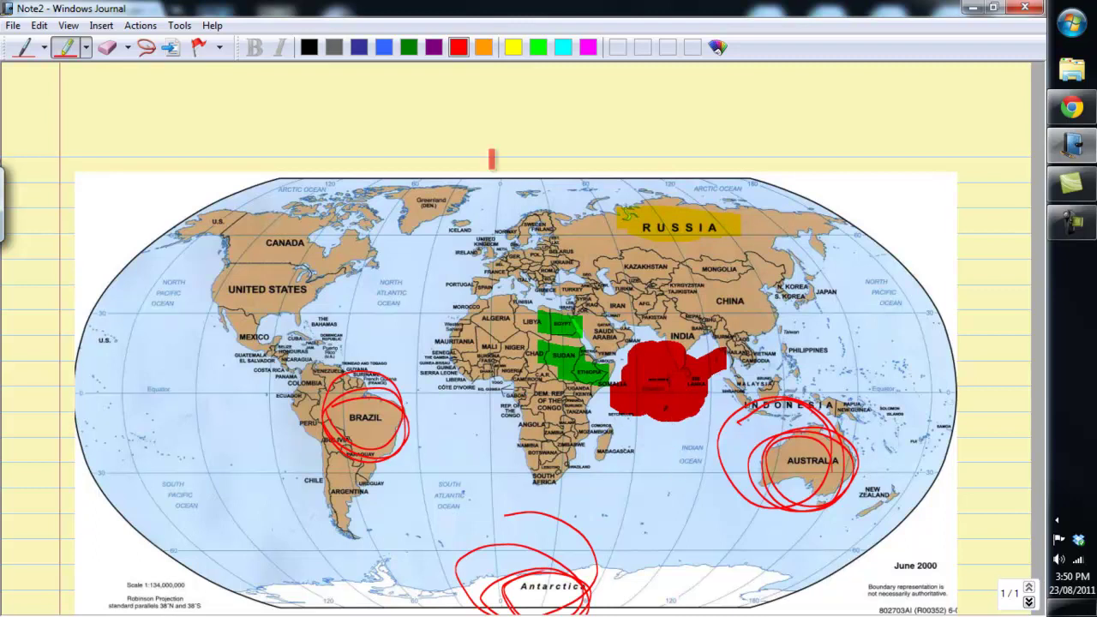
{"action": "left_click", "coordinate": [151, 50]}
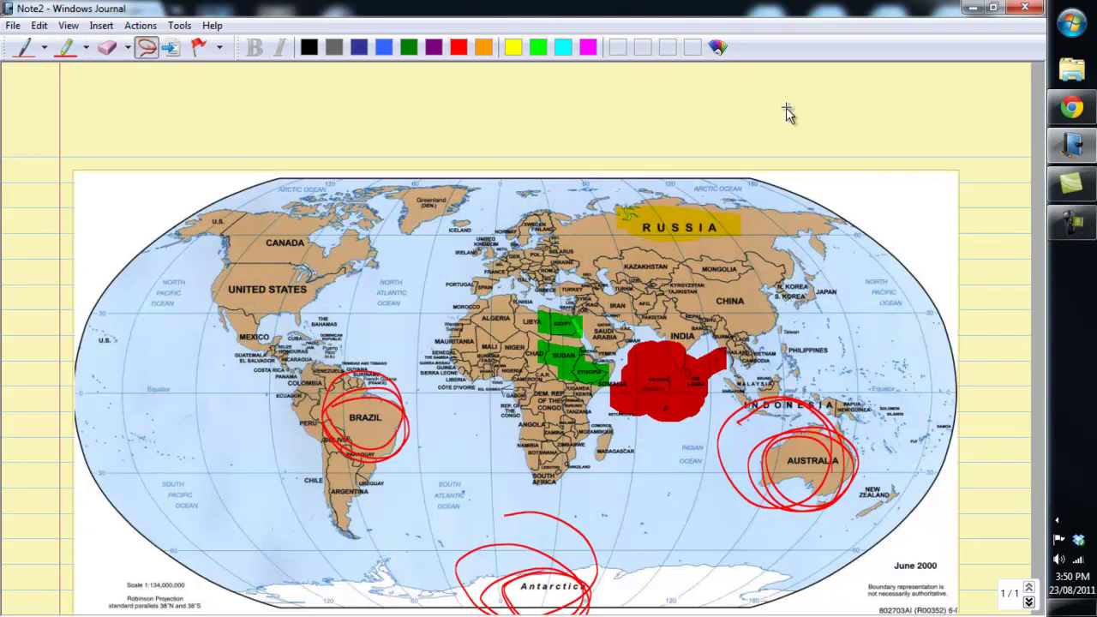
{"action": "left_click", "coordinate": [1078, 116]}
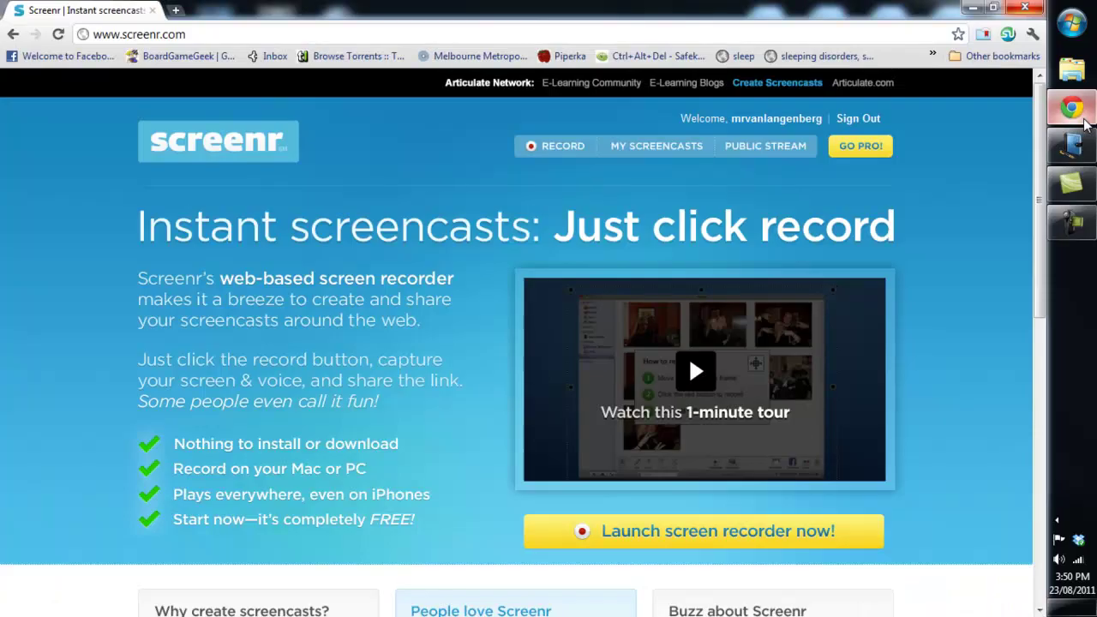
{"action": "left_click", "coordinate": [88, 36]}
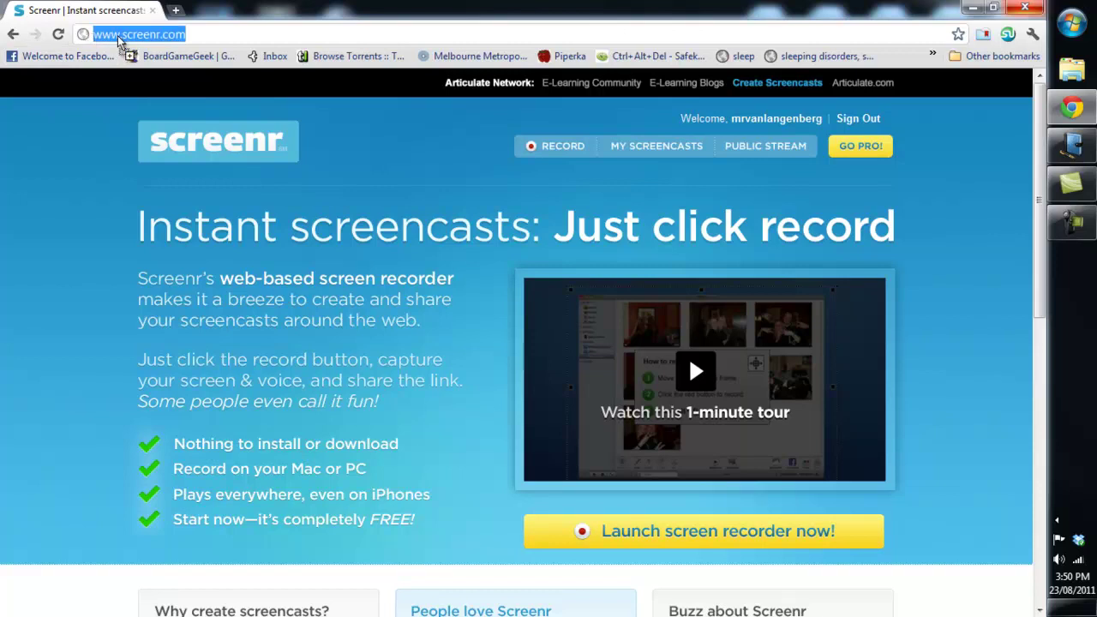
{"action": "key", "text": "Return"}
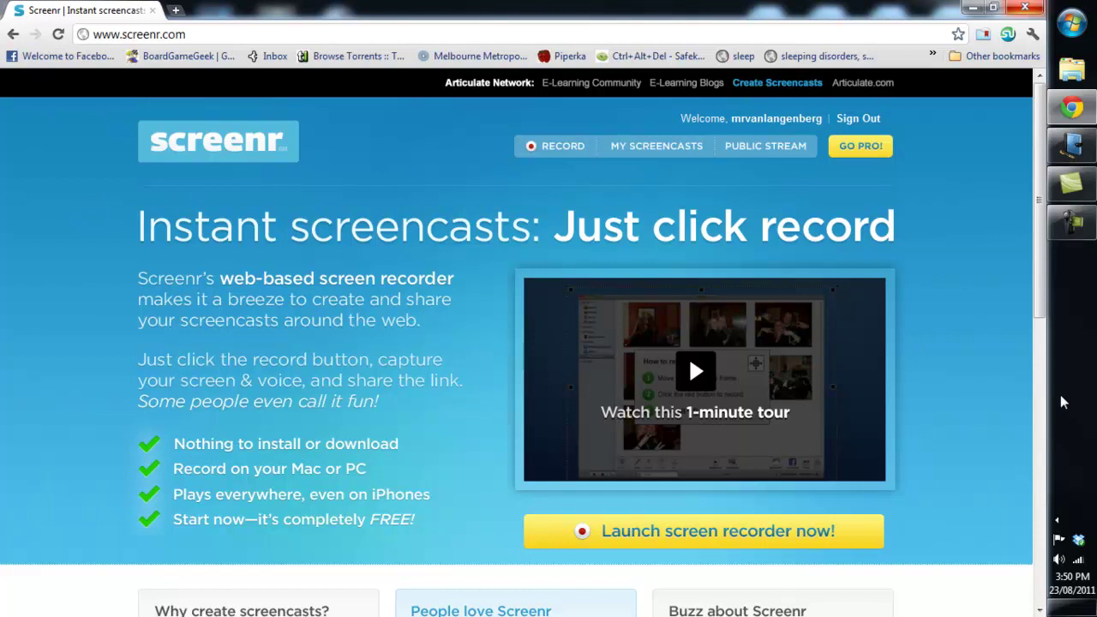
{"action": "left_click", "coordinate": [548, 147]}
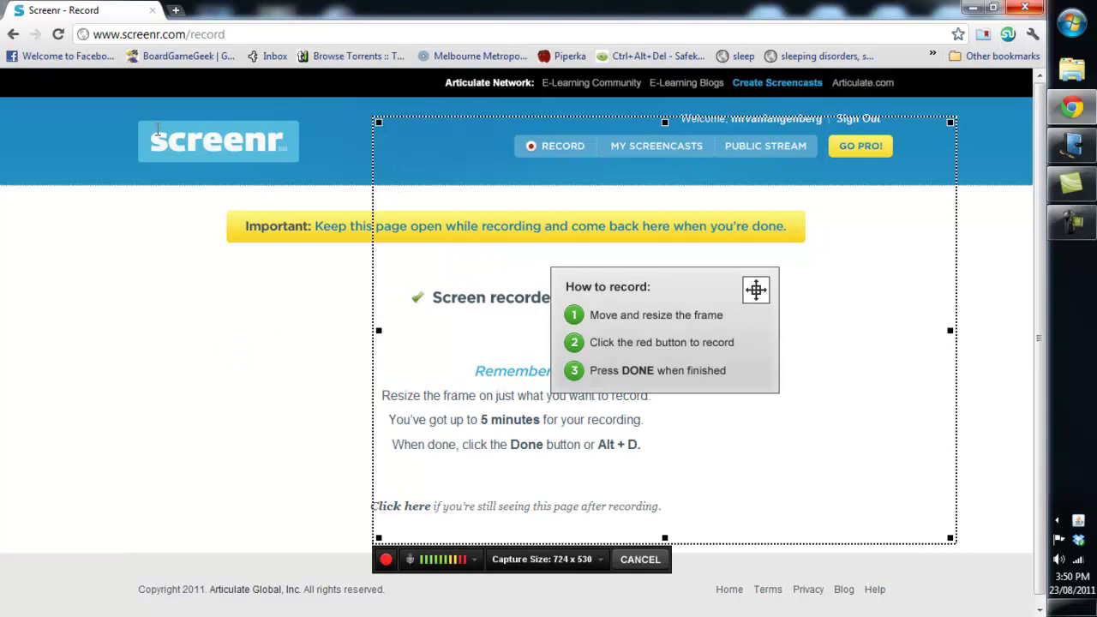
Enlarge the capture frame to about 974 x 622 and change the capture size to Full Screen
{"action": "left_click_drag", "start_coordinate": [378, 121], "coordinate": [177, 50]}
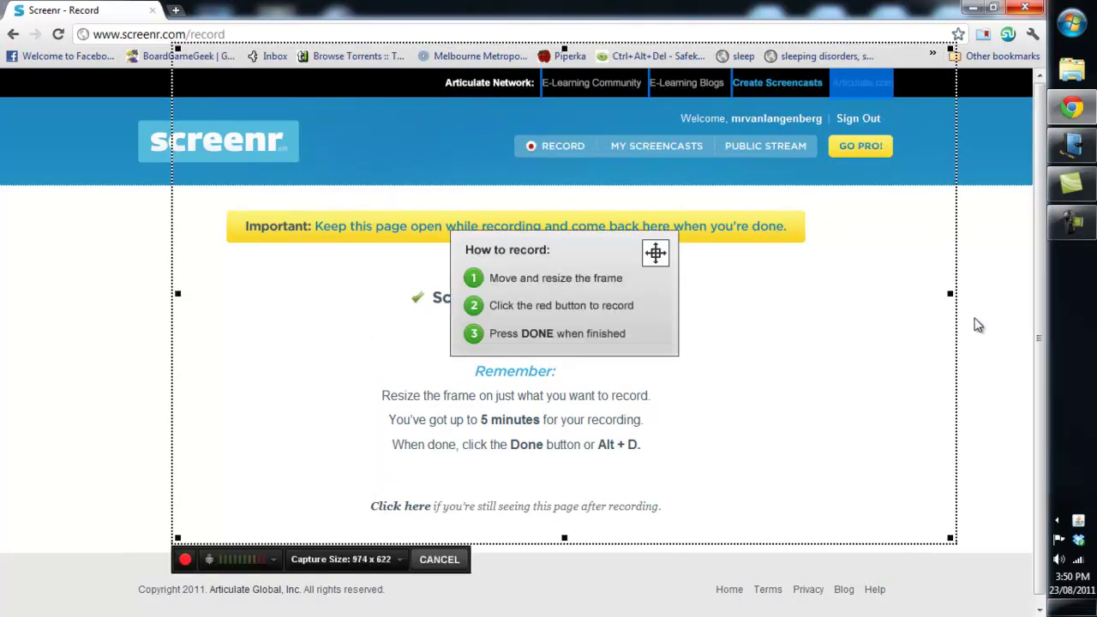
{"action": "left_click", "coordinate": [339, 560]}
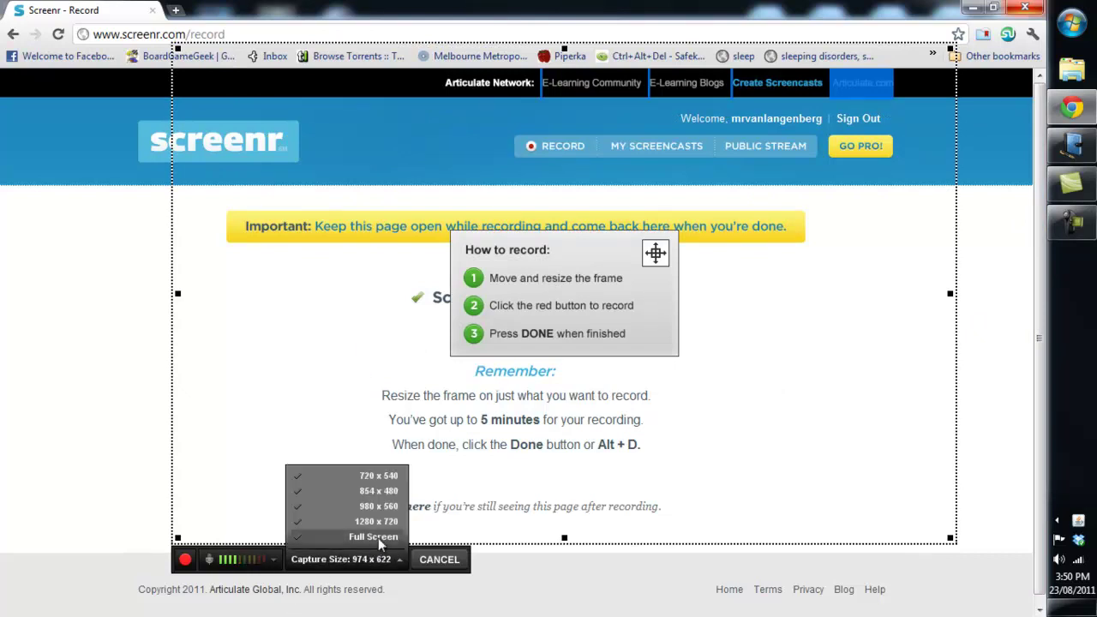
{"action": "left_click", "coordinate": [378, 538]}
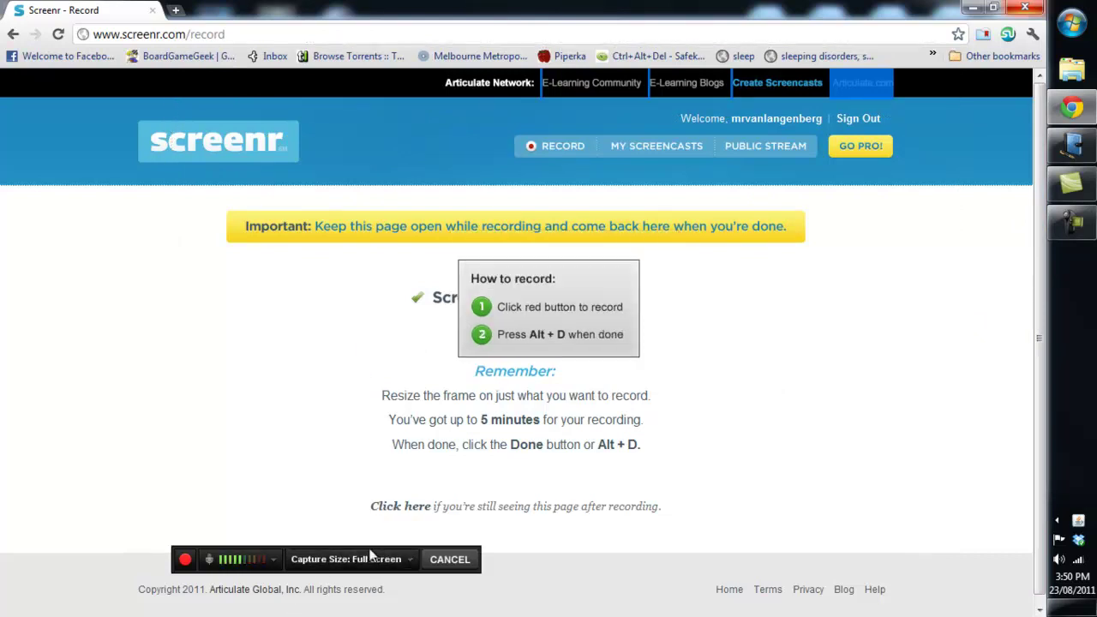
Set the capture size to 720 x 540 and switch back to the world map note in Windows Journal
{"action": "left_click", "coordinate": [373, 558]}
{"action": "left_click", "coordinate": [379, 476]}
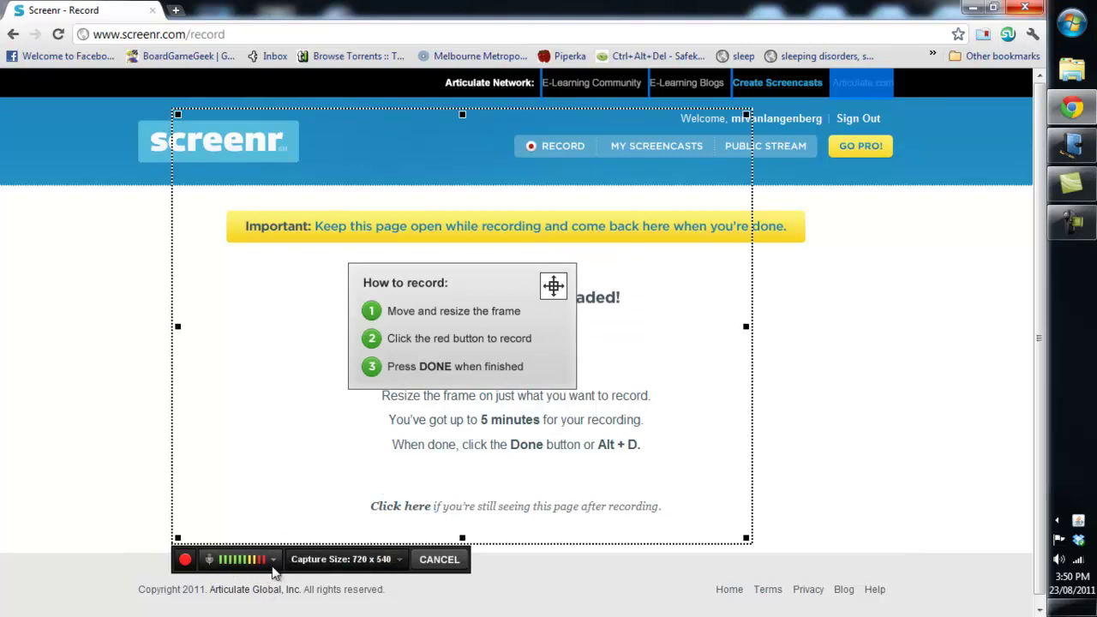
{"action": "left_click", "coordinate": [1081, 151]}
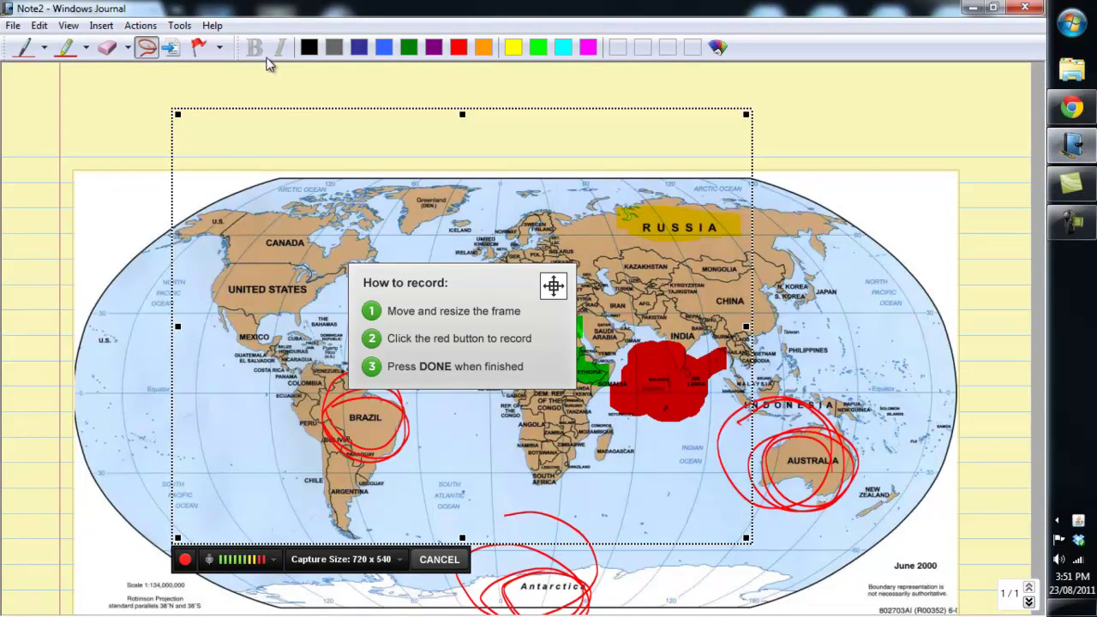
Enlarge the capture frame to 1274 x 688 so it covers the journal page, and start recording
{"action": "left_click_drag", "start_coordinate": [179, 116], "coordinate": [9, 68]}
{"action": "left_click_drag", "start_coordinate": [751, 539], "coordinate": [1023, 610]}
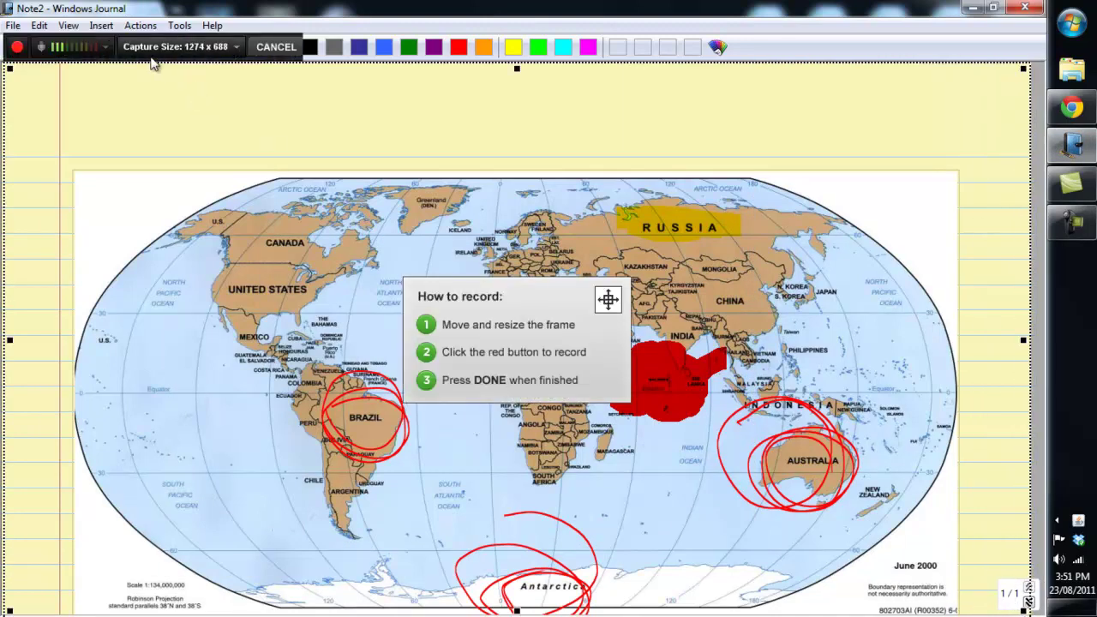
{"action": "left_click", "coordinate": [15, 49]}
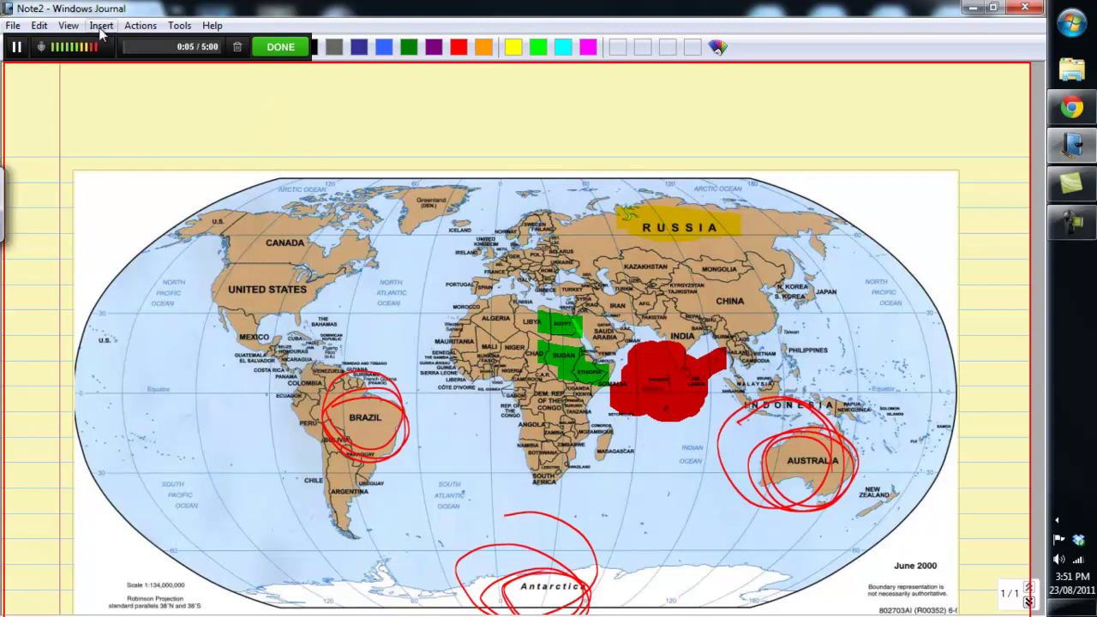
Shift the recording frame clear of the pen tool, handwrite MAP in red above the world map, and finish the recording
{"action": "left_click_drag", "start_coordinate": [115, 56], "coordinate": [167, 108]}
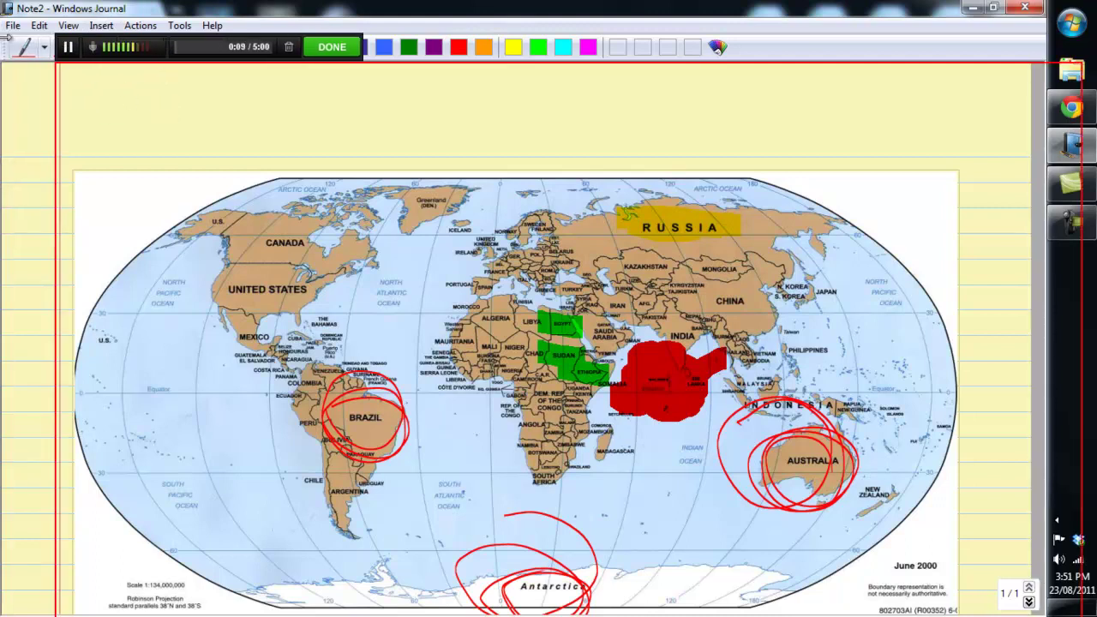
{"action": "left_click", "coordinate": [26, 53]}
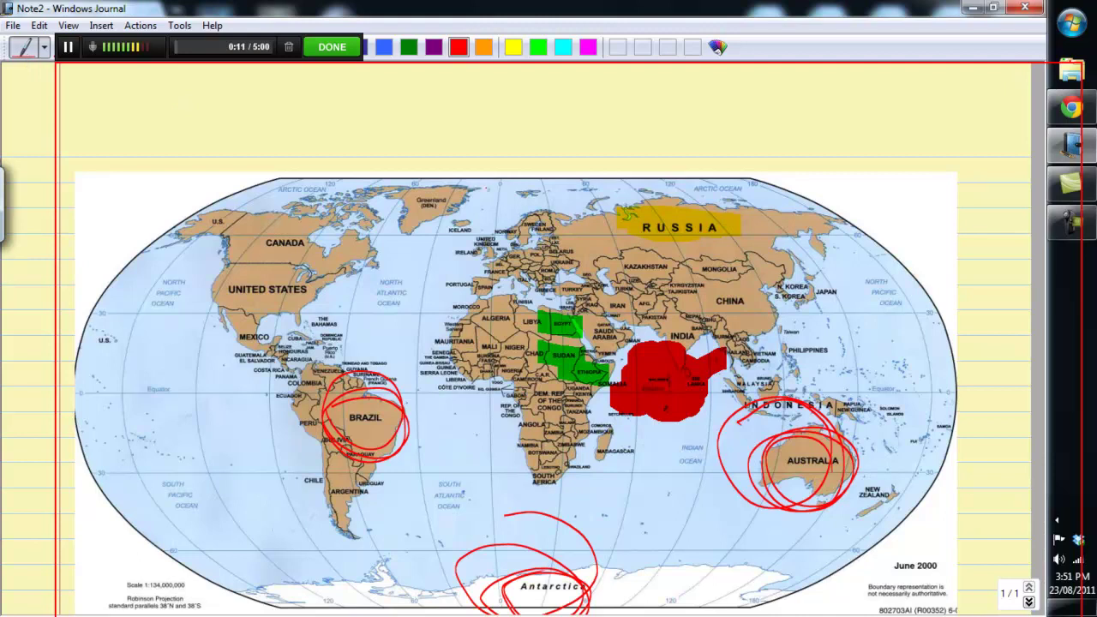
{"action": "mouse_move", "coordinate": [345, 152]}
{"action": "left_mouse_down"}
{"action": "mouse_move", "coordinate": [392, 149]}
{"action": "mouse_move", "coordinate": [419, 111]}
{"action": "mouse_move", "coordinate": [448, 137]}
{"action": "left_mouse_up"}
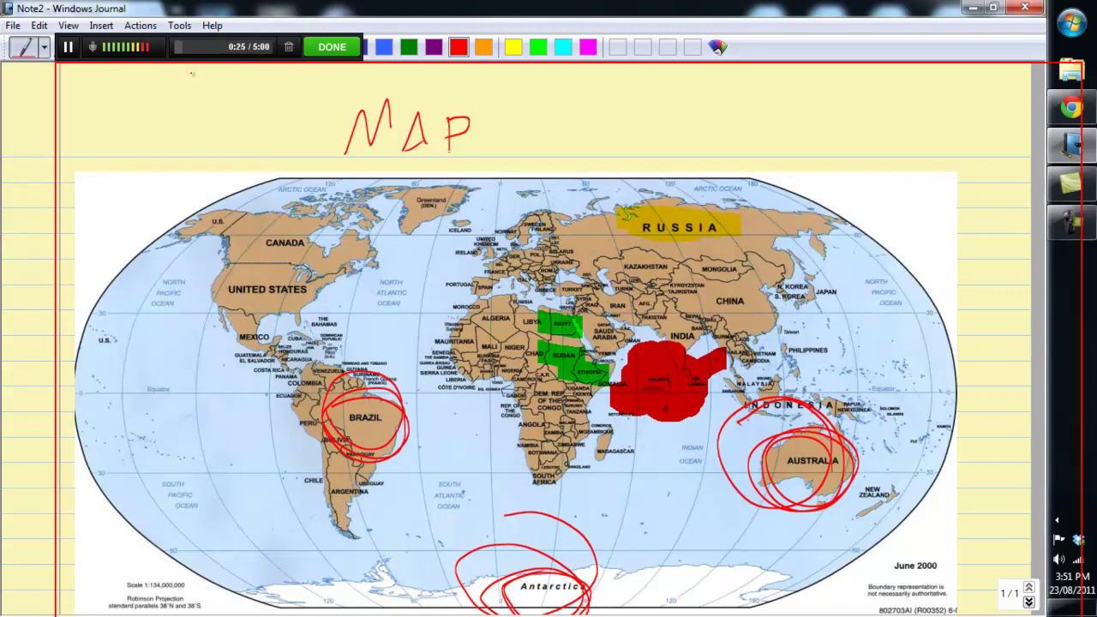
{"action": "left_click", "coordinate": [332, 48]}
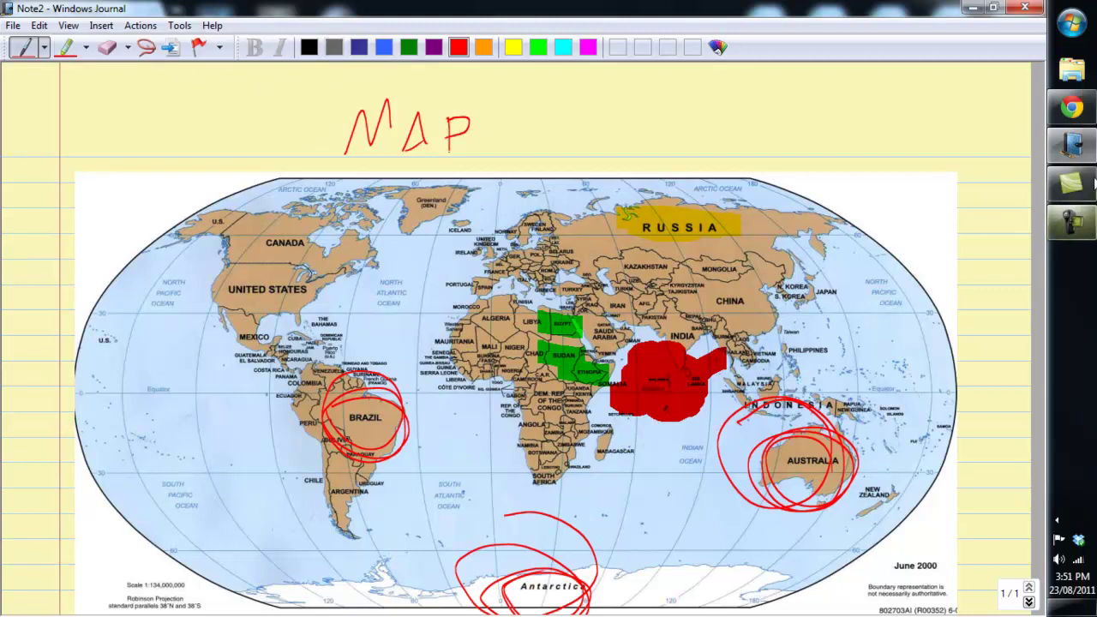
Switch to Chrome and play the recorded screencast's preview up to the handwritten title, pausing it there
{"action": "left_click", "coordinate": [1071, 107]}
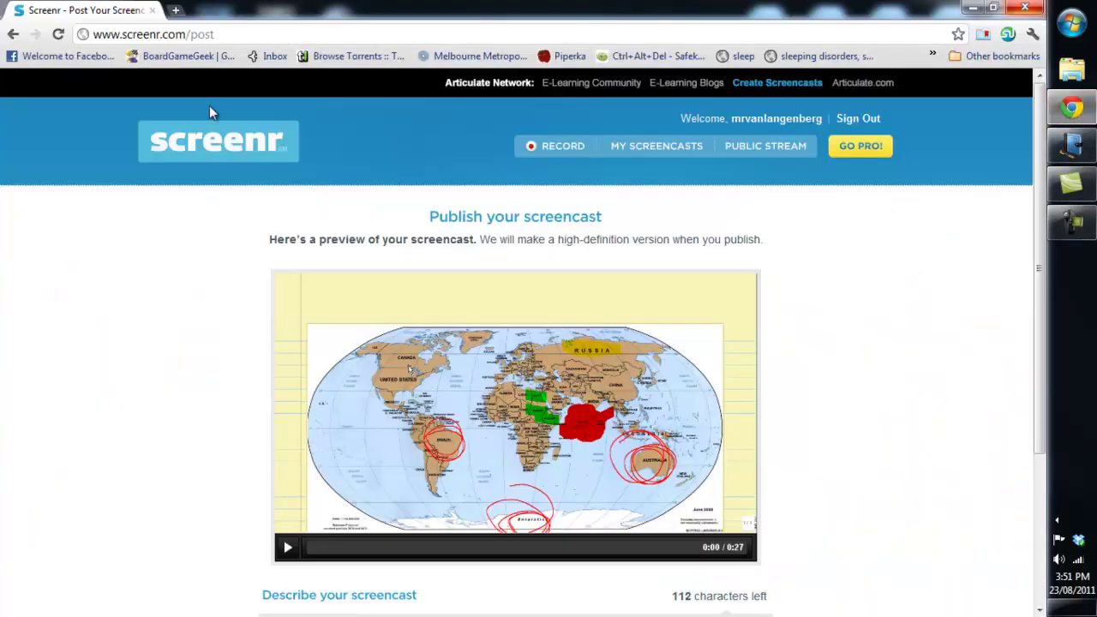
{"action": "scroll", "coordinate": [111, 319], "scroll_direction": "down", "scroll_amount": 2}
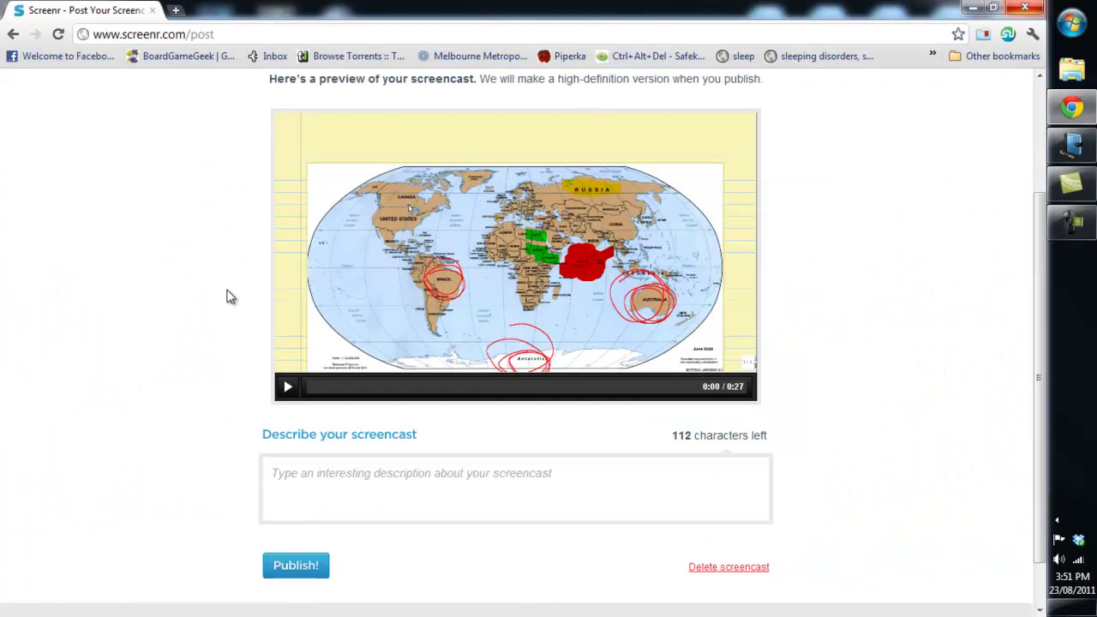
{"action": "scroll", "coordinate": [227, 297], "scroll_direction": "up", "scroll_amount": 1}
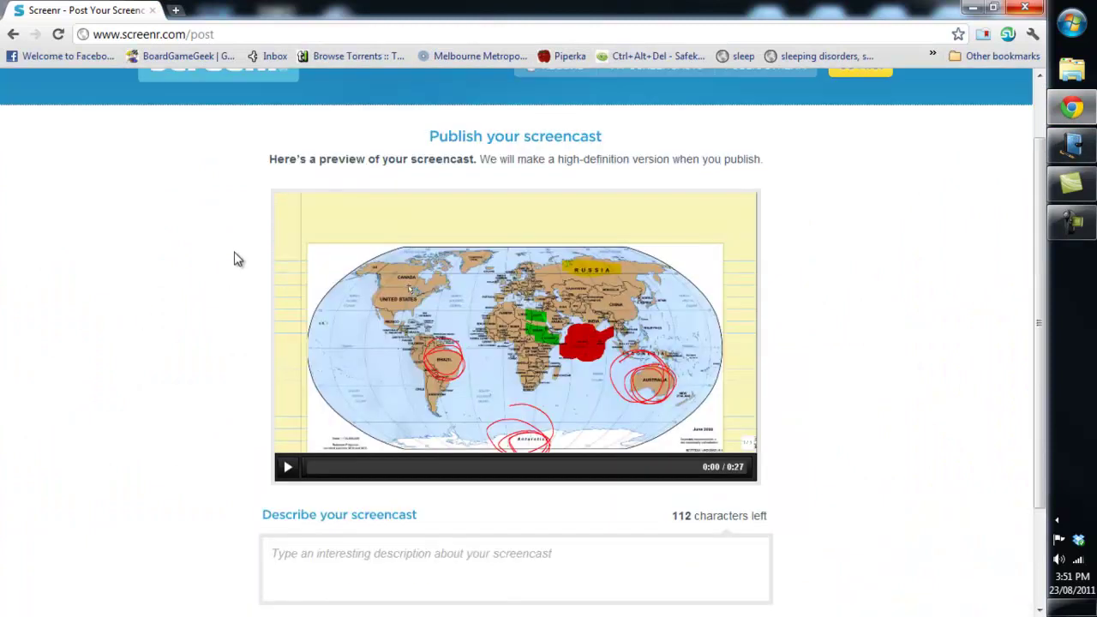
{"action": "left_click", "coordinate": [287, 469]}
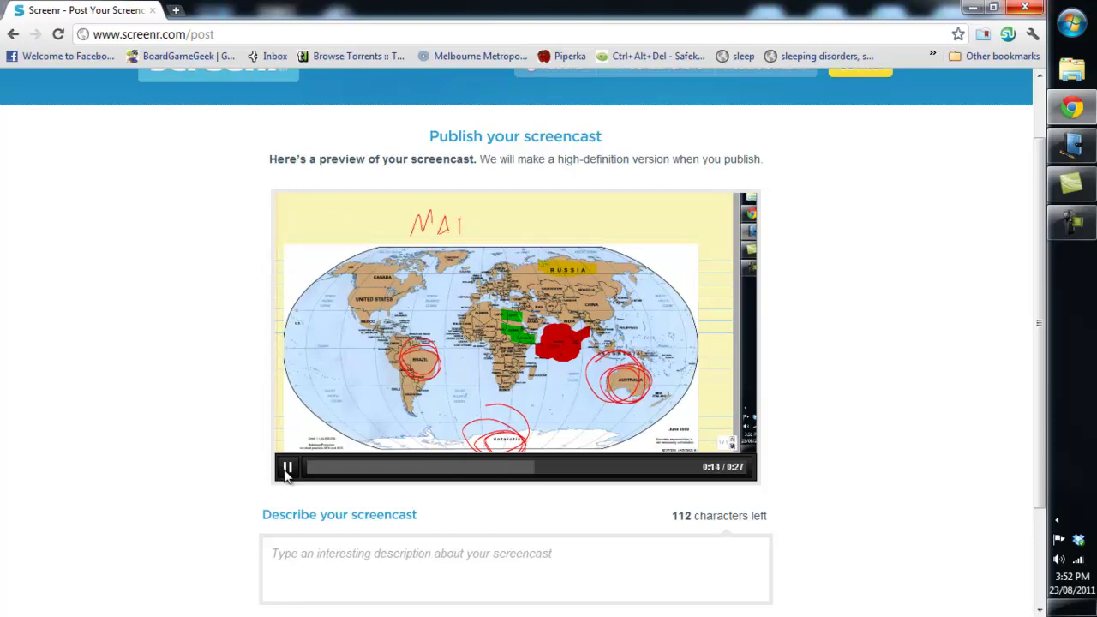
{"action": "left_click", "coordinate": [287, 468]}
Describe the screencast as "Map" and publish it on Screenr
{"action": "scroll", "coordinate": [204, 498], "scroll_direction": "down", "scroll_amount": 3}
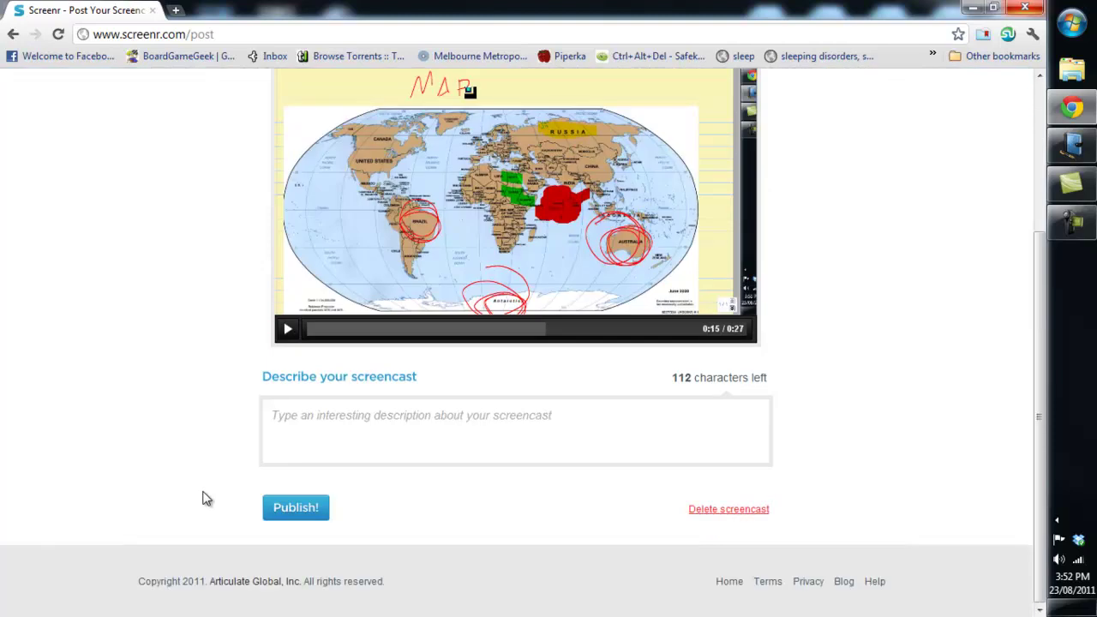
{"action": "left_click", "coordinate": [297, 508]}
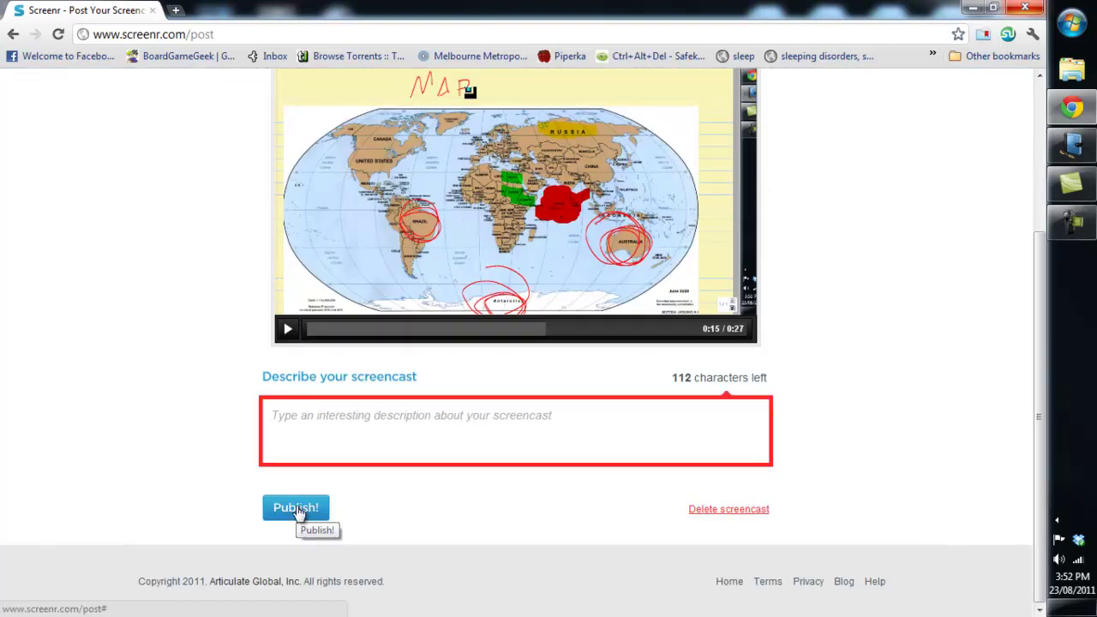
{"action": "left_click", "coordinate": [336, 427]}
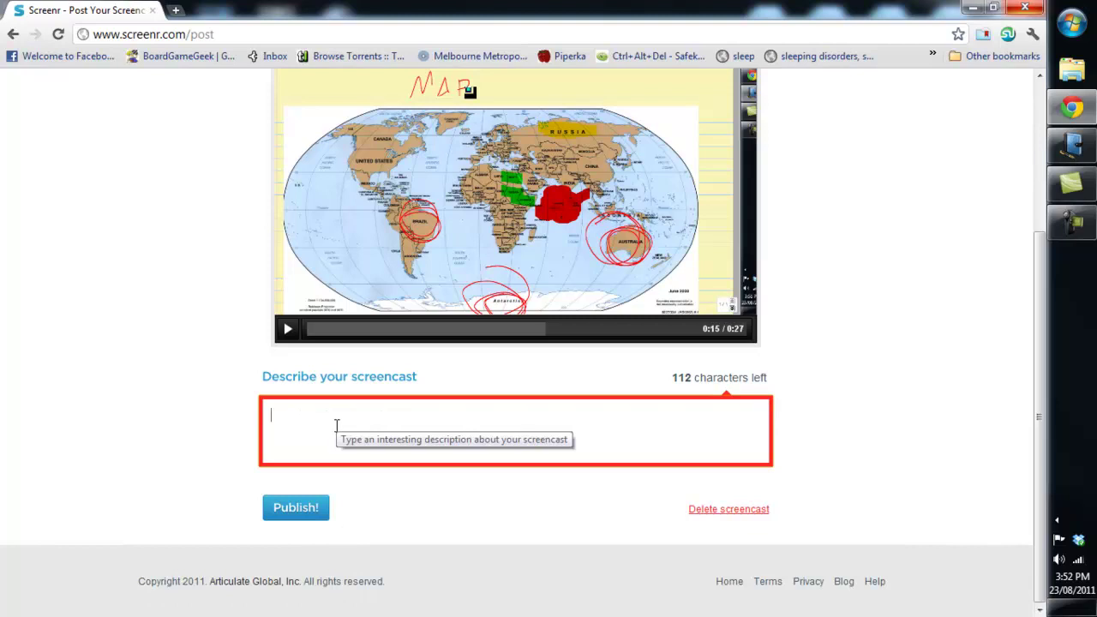
{"action": "type", "text": "Map"}
{"action": "left_click", "coordinate": [289, 514]}
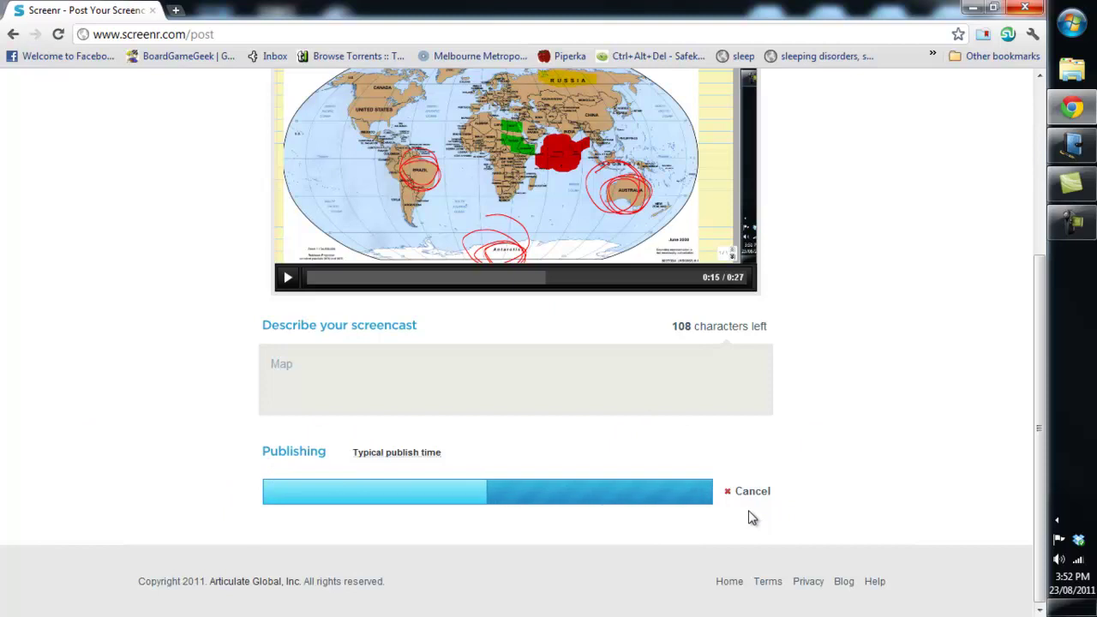
{"action": "scroll", "coordinate": [821, 526], "scroll_direction": "up", "scroll_amount": 3}
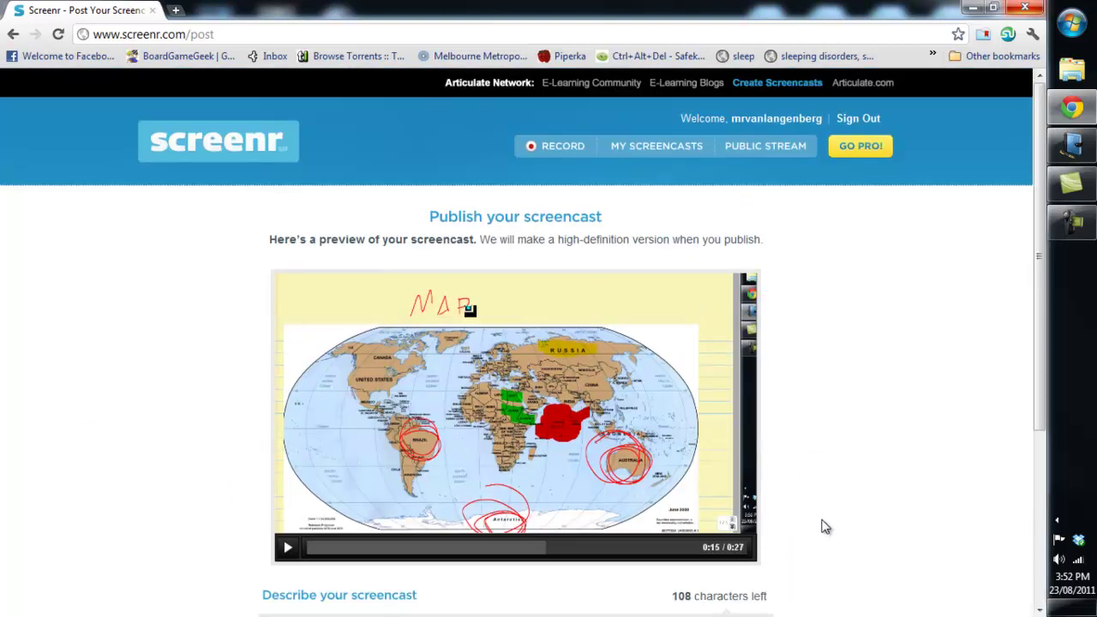
{"action": "scroll", "coordinate": [821, 526], "scroll_direction": "down", "scroll_amount": 3}
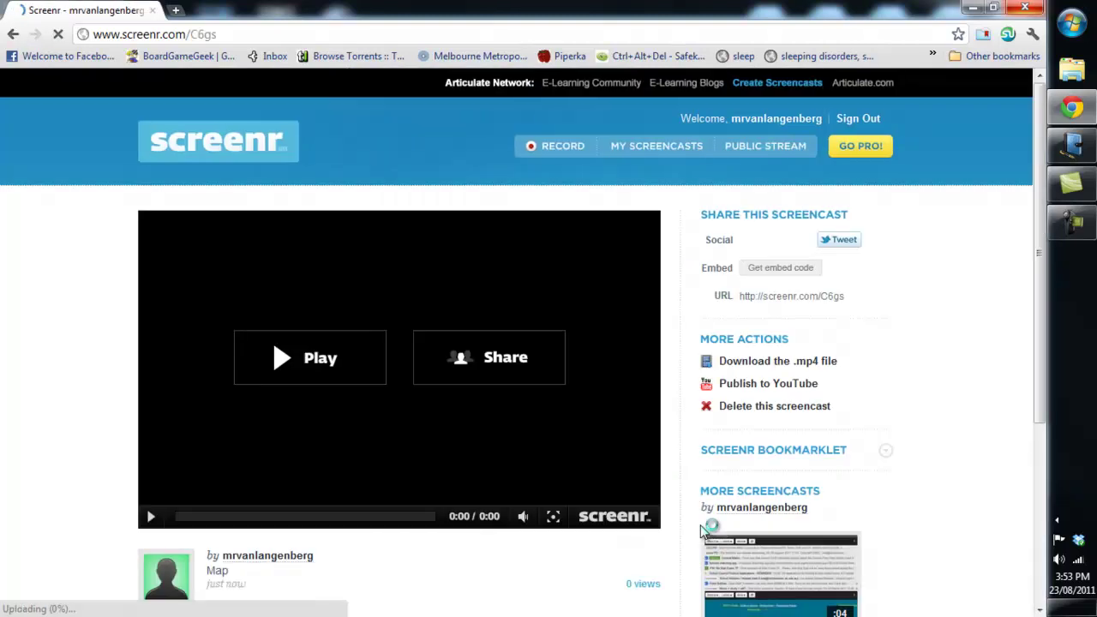
Download the published Map screencast as an .mp4 file
{"action": "scroll", "coordinate": [19, 385], "scroll_direction": "down", "scroll_amount": 5}
{"action": "scroll", "coordinate": [534, 289], "scroll_direction": "up", "scroll_amount": 5}
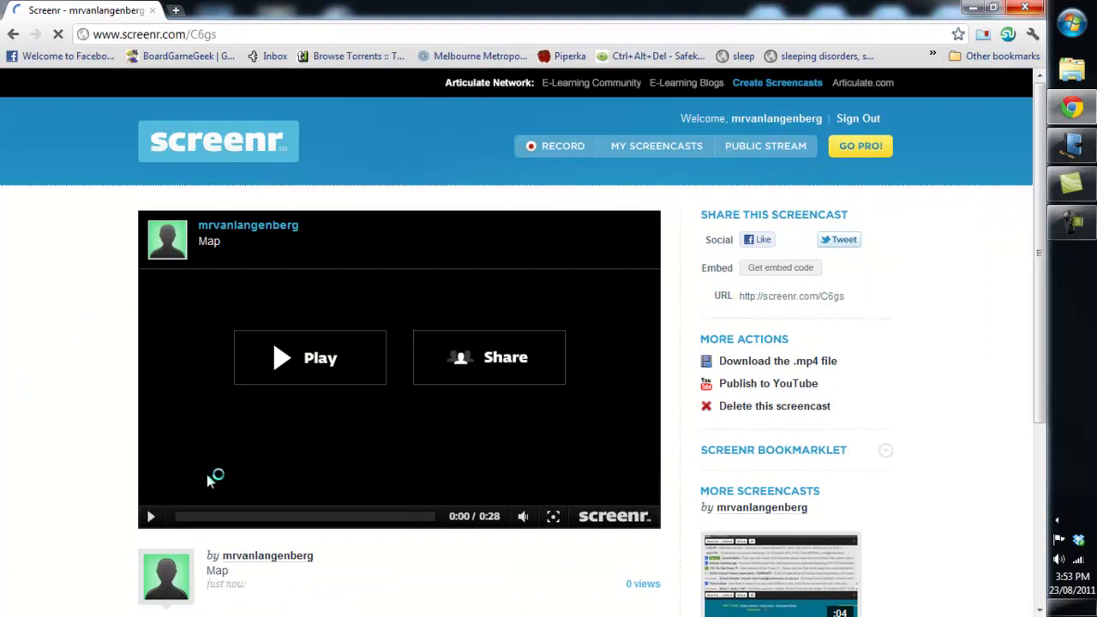
{"action": "left_click", "coordinate": [778, 361]}
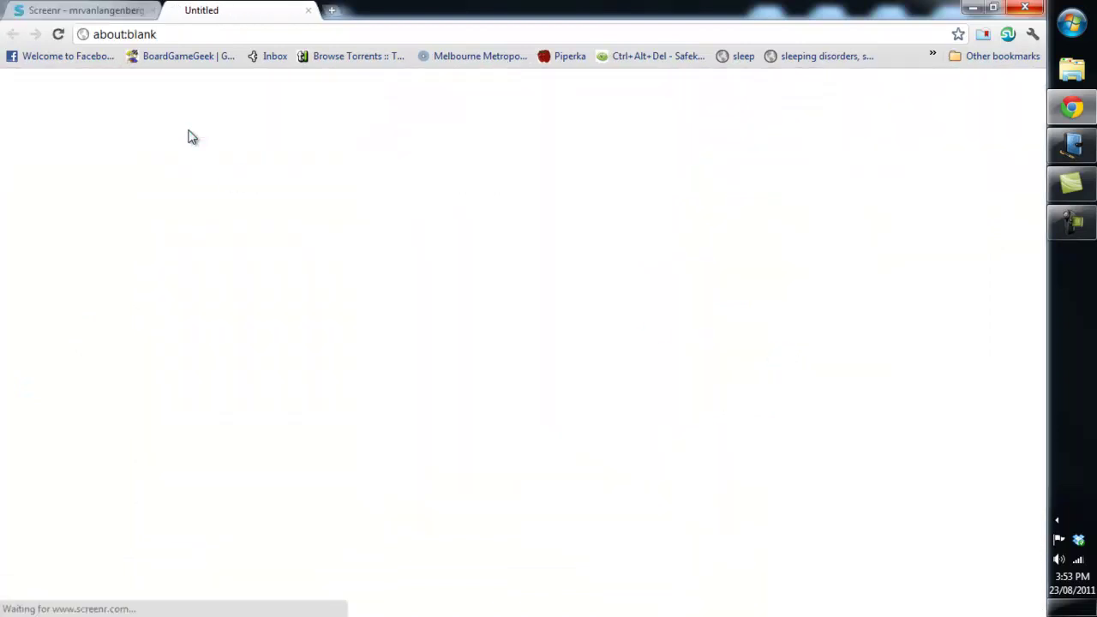
{"action": "scroll", "coordinate": [69, 254], "scroll_direction": "down", "scroll_amount": 1}
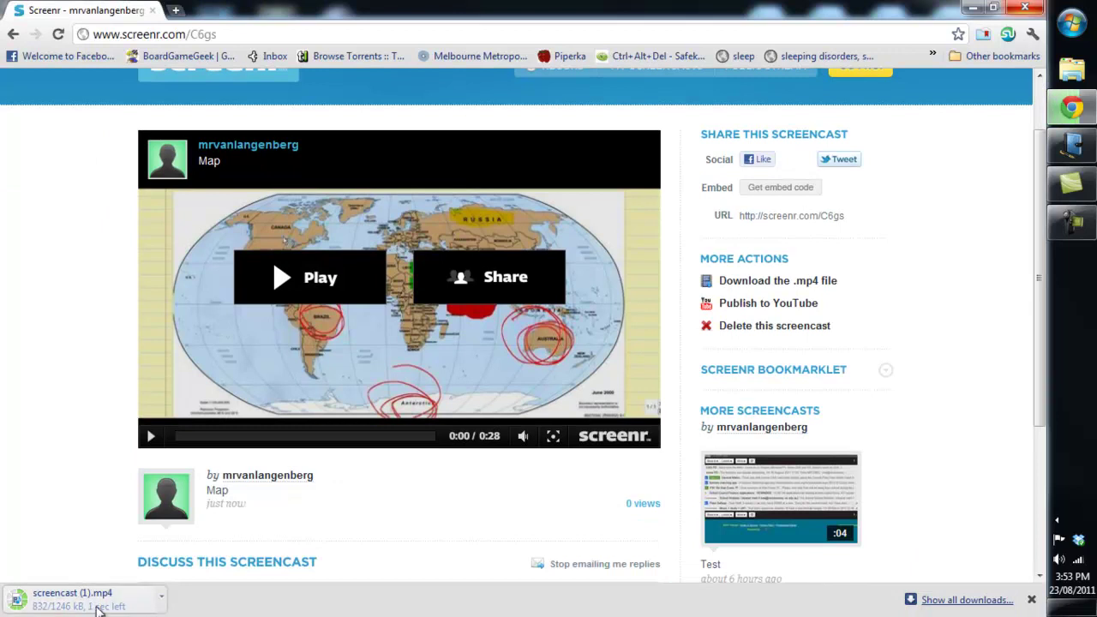
Open the YouTube publishing form for the Map screencast and go through its username and password fields
{"action": "left_click", "coordinate": [767, 304]}
{"action": "left_click", "coordinate": [817, 360]}
{"action": "left_click", "coordinate": [800, 390]}
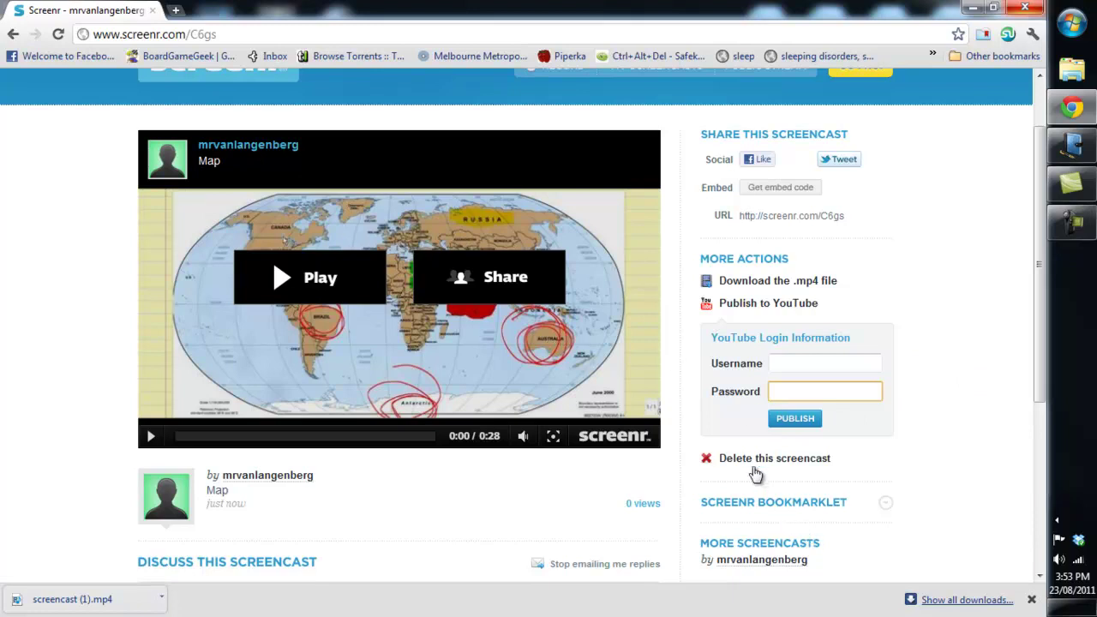
Delete the Map screencast from Screenr, confirm the deletion, and switch back to the world map note in Windows Journal
{"action": "left_click", "coordinate": [814, 461]}
{"action": "left_click", "coordinate": [520, 350]}
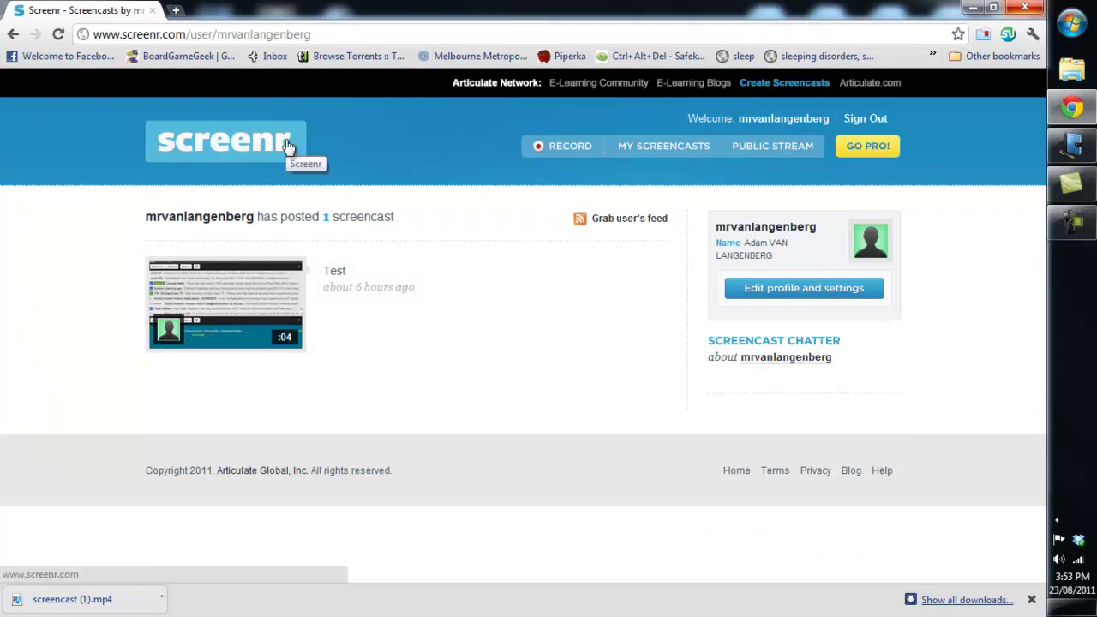
{"action": "left_click", "coordinate": [1091, 142]}
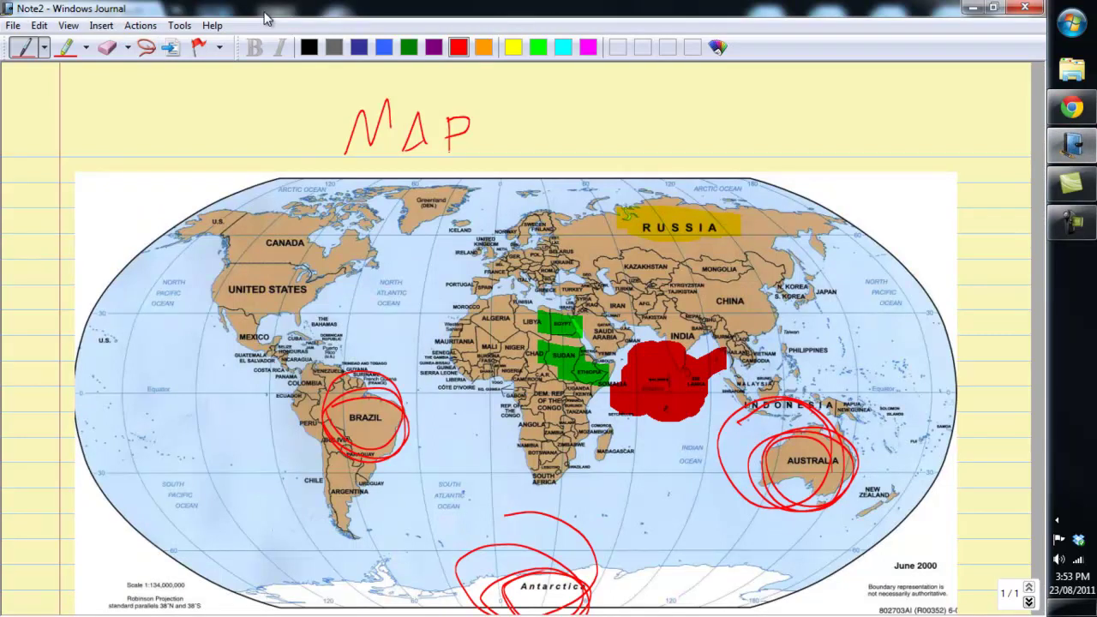